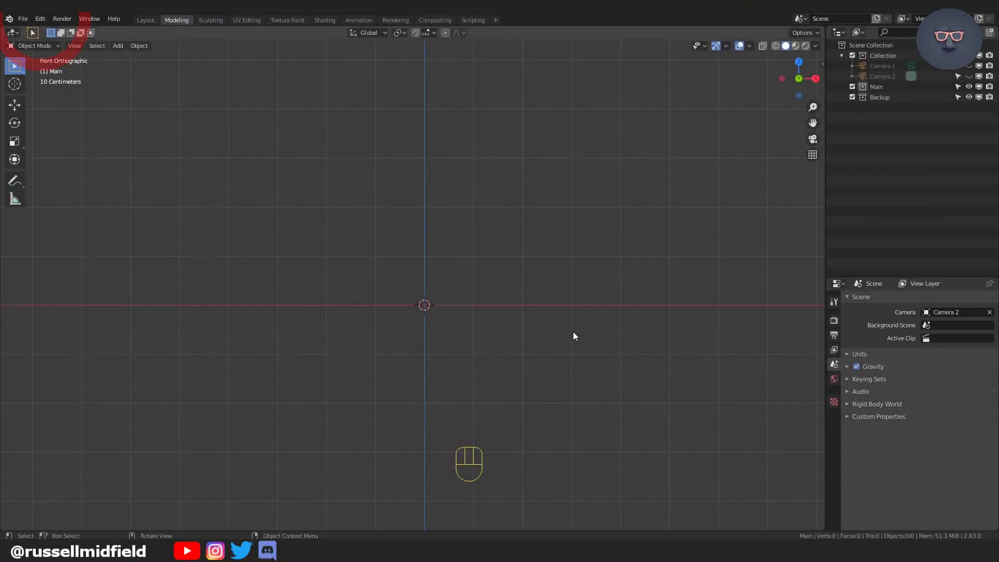
# Step: Enable the Mesh: LoopTools add-on found by searching 'loop', then close Preferences
pyautogui.click(40, 20)
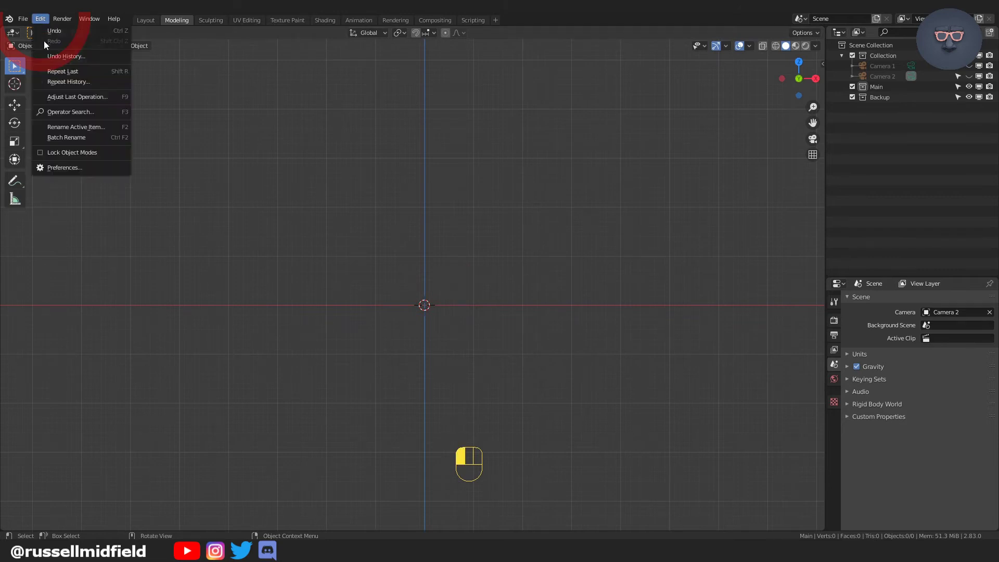
pyautogui.click(98, 170)
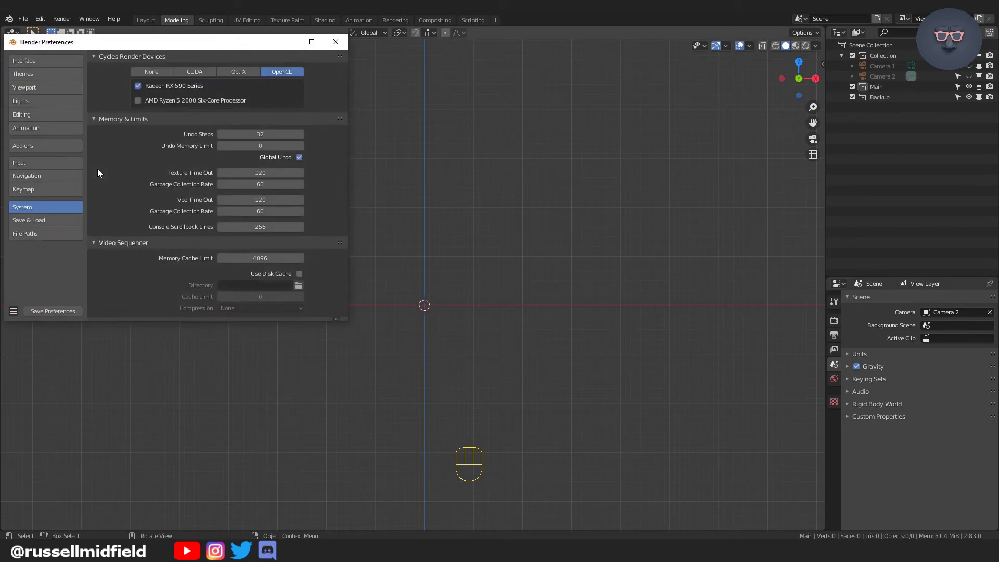
pyautogui.click(46, 145)
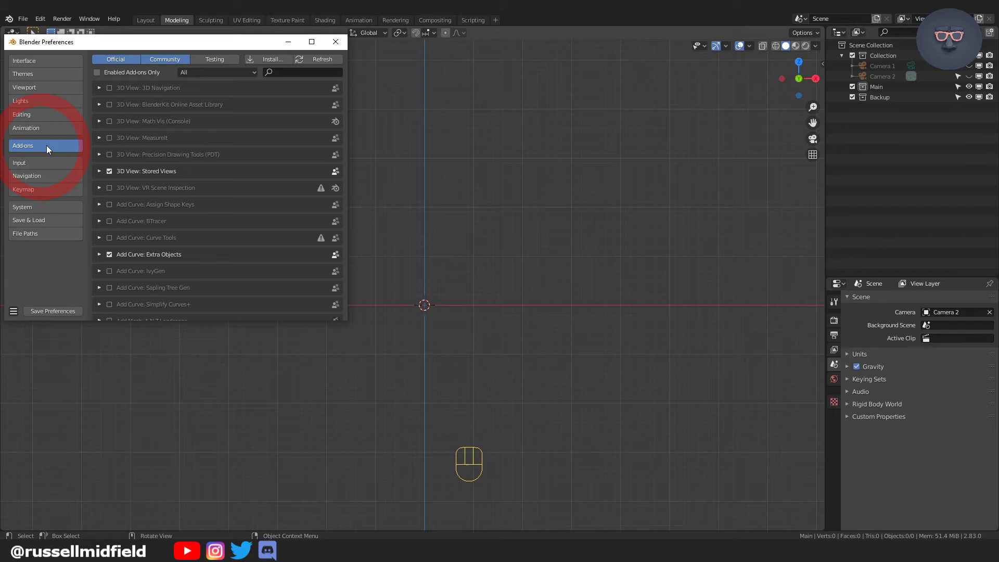
pyautogui.click(286, 73)
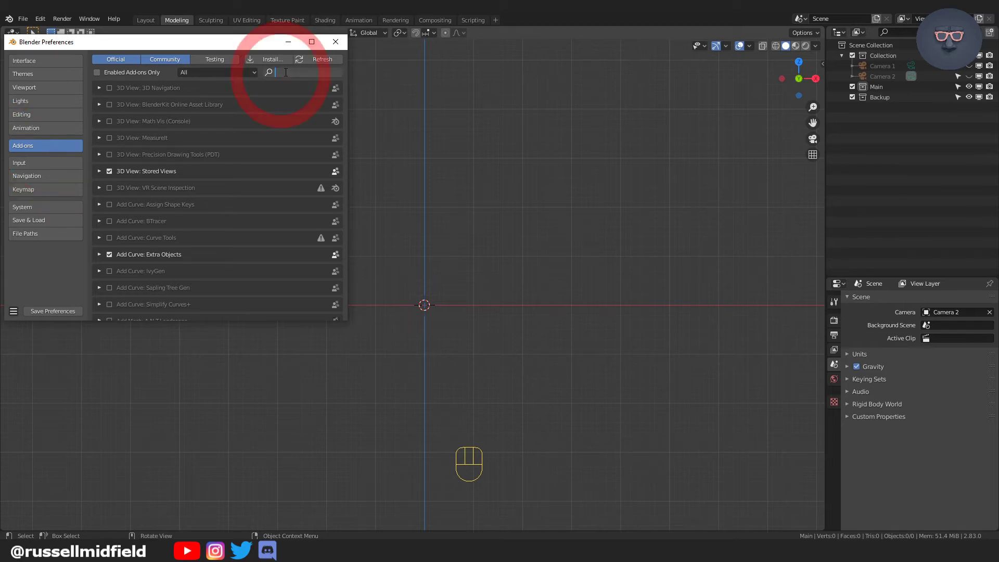
pyautogui.write('loop')
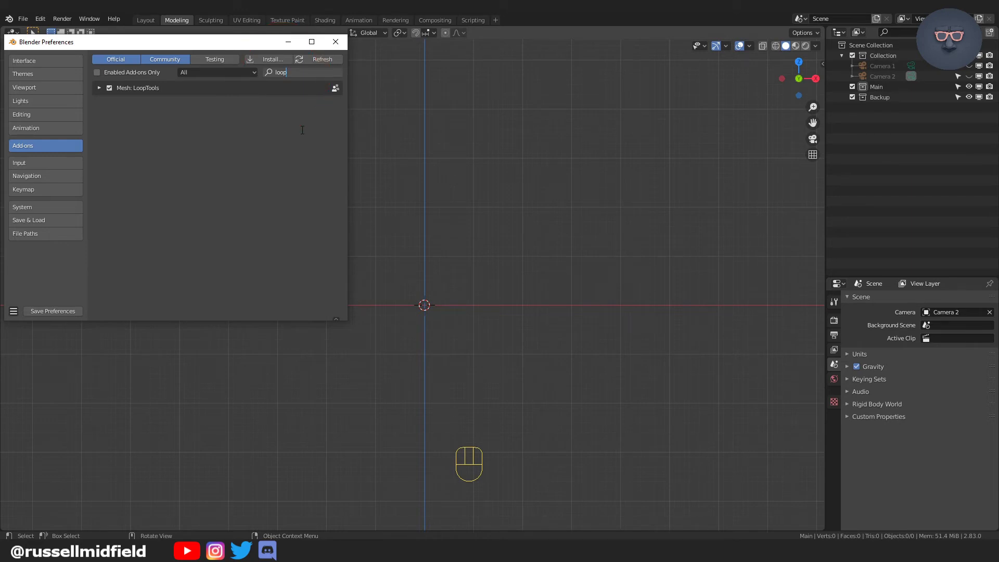
pyautogui.click(110, 88)
pyautogui.click(333, 42)
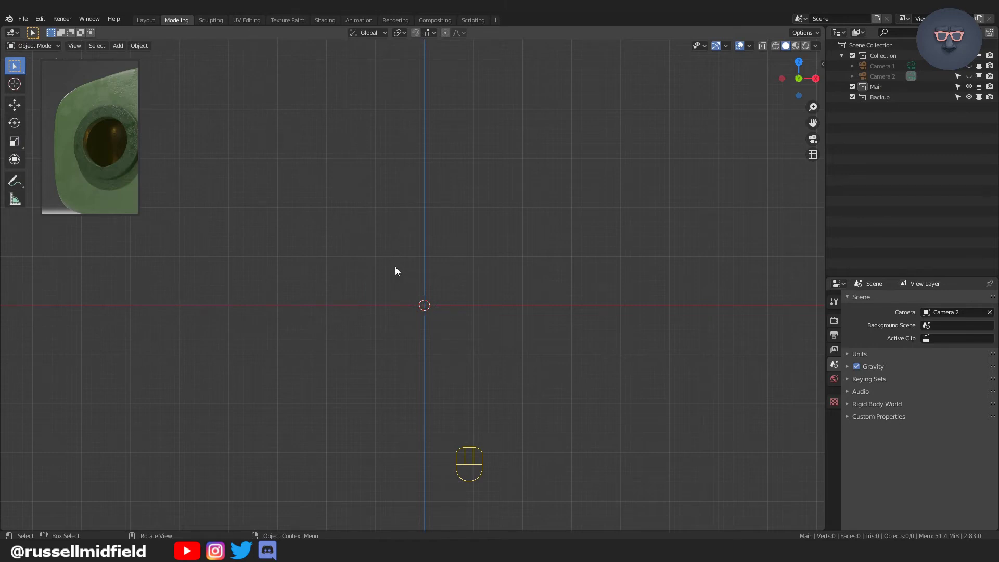
# Step: Add a cube to the scene and frame it in the view
pyautogui.hotkey('shift', 'a')
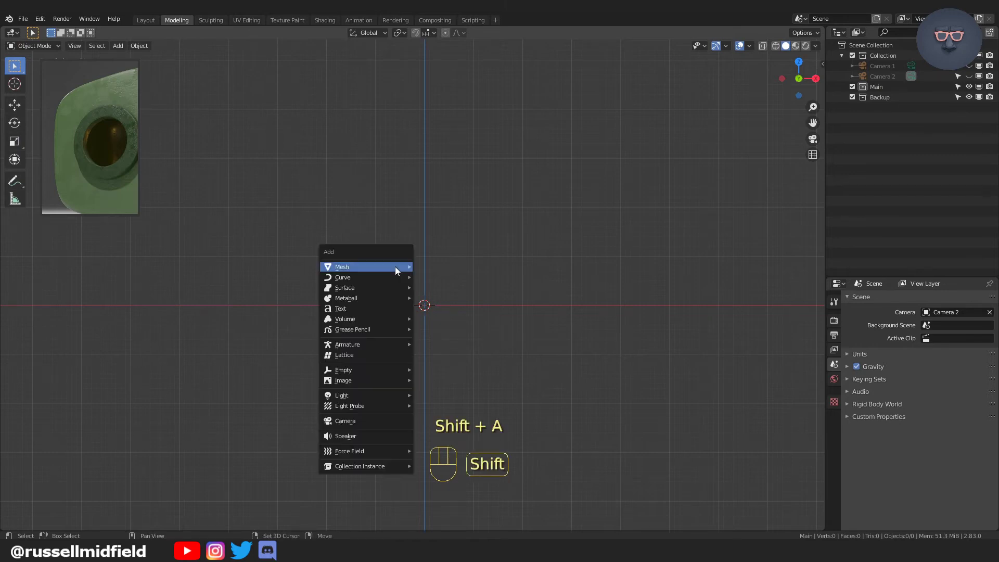
pyautogui.moveTo(395, 266)
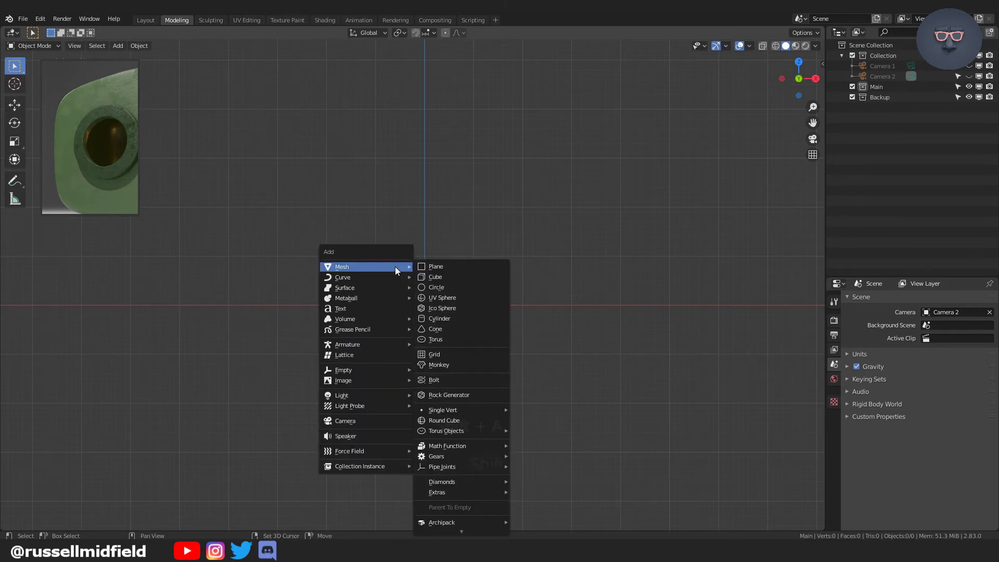
pyautogui.click(448, 277)
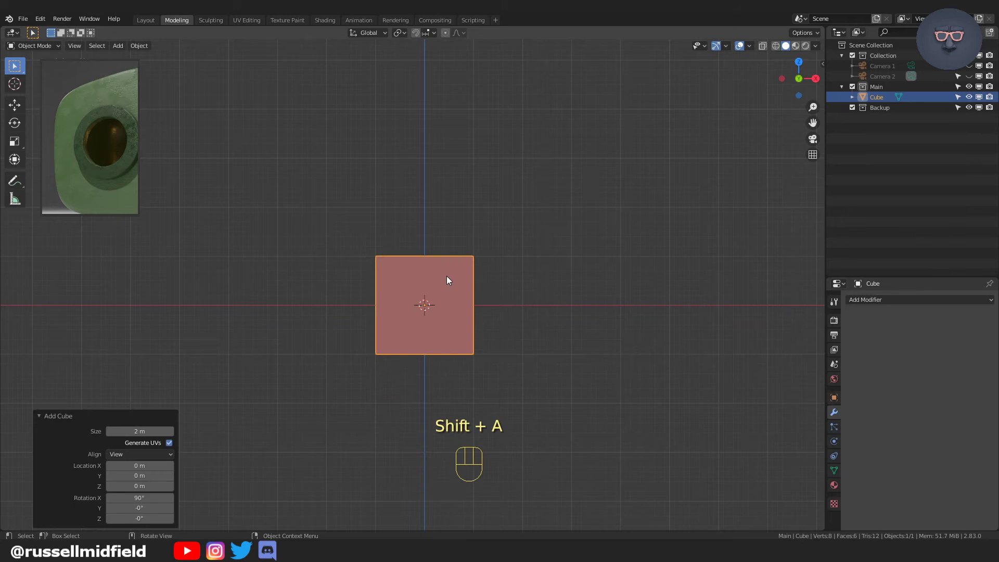
pyautogui.scroll(3, 448, 276)
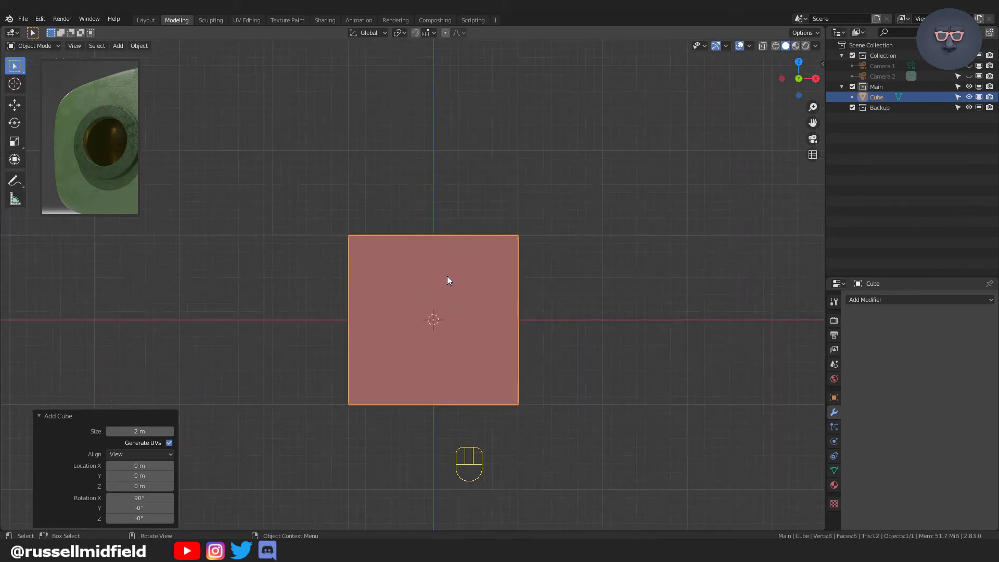
pyautogui.press('KP_Decimal')
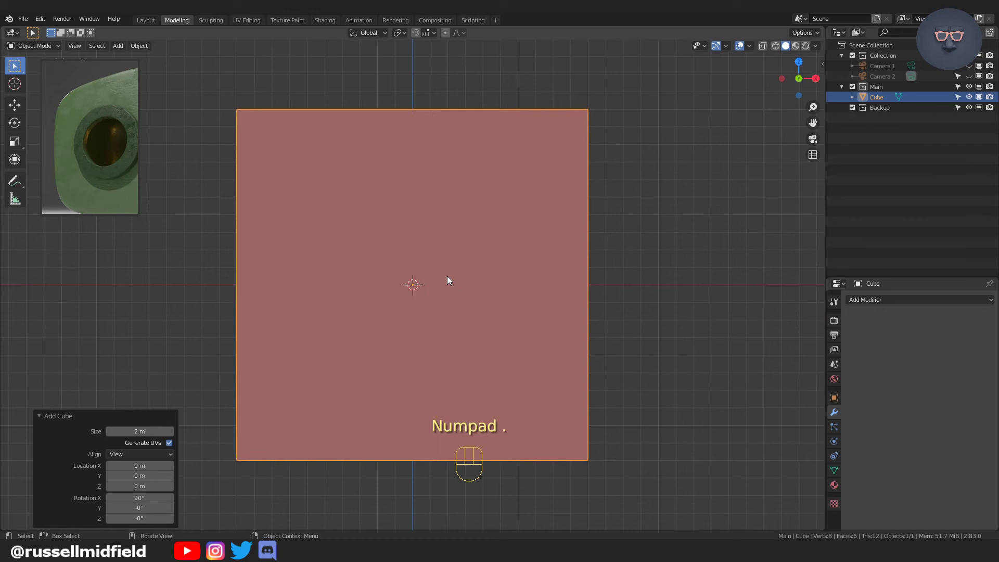
# Step: Subdivide the cube once in Edit Mode and switch to vertex select mode
pyautogui.press('Tab')
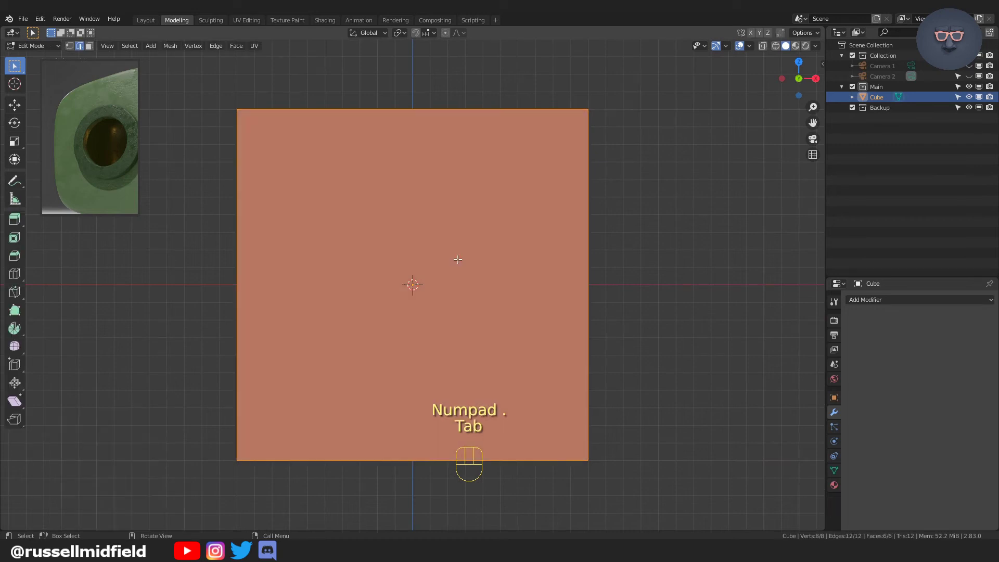
pyautogui.rightClick(407, 217)
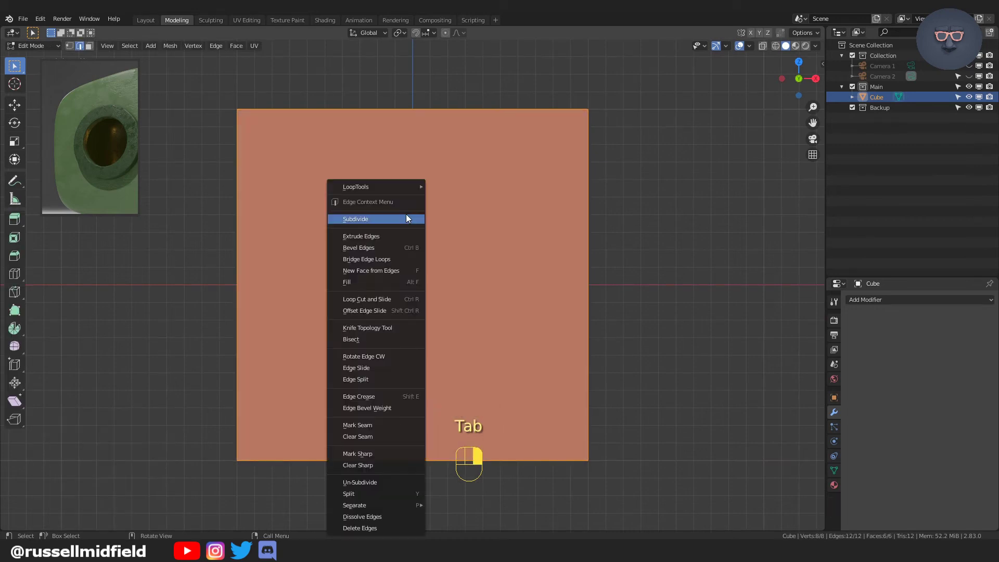
pyautogui.click(407, 217)
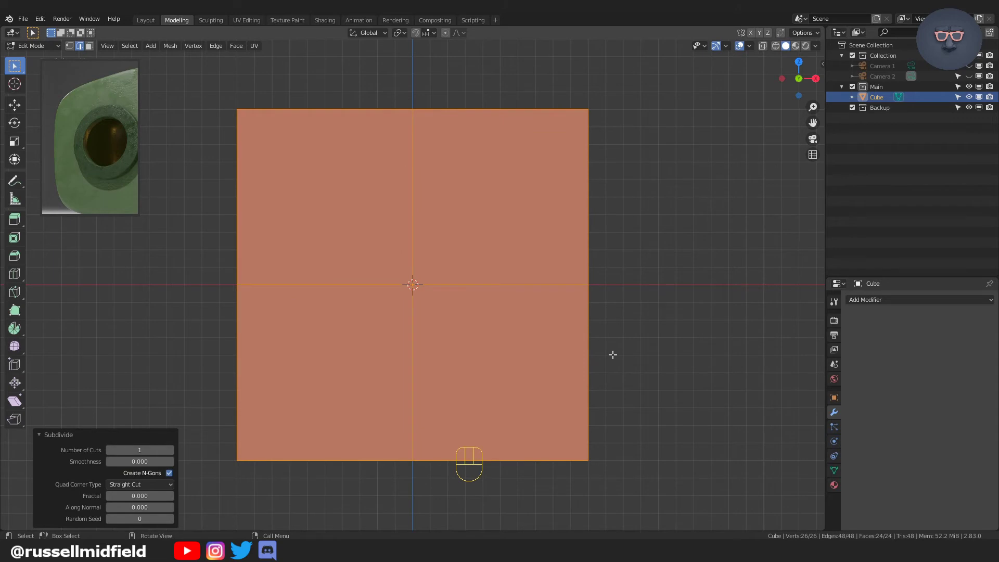
pyautogui.moveTo(613, 353); pyautogui.dragTo(635, 363, button='middle')
pyautogui.scroll(-5, 636, 363)
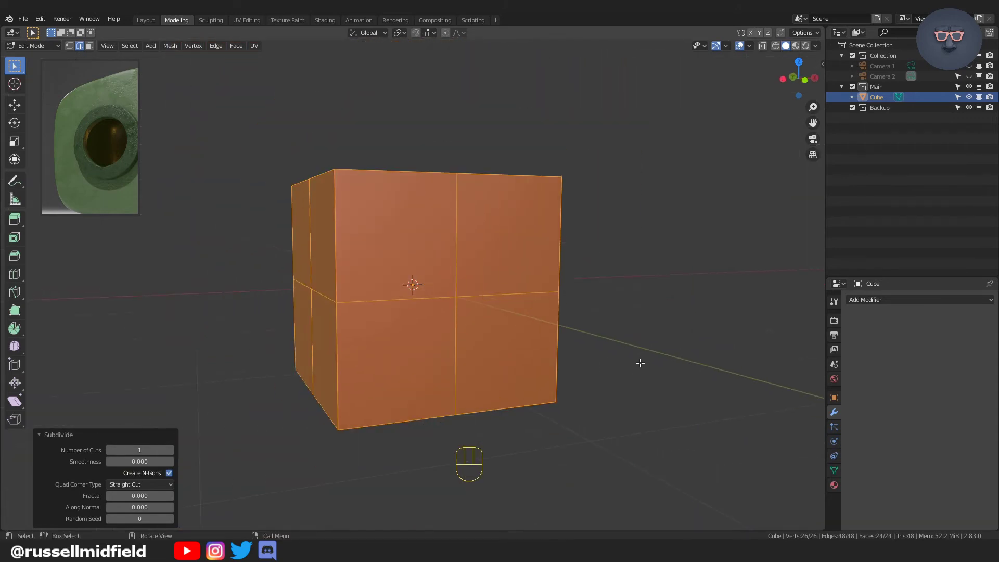
pyautogui.click(70, 45)
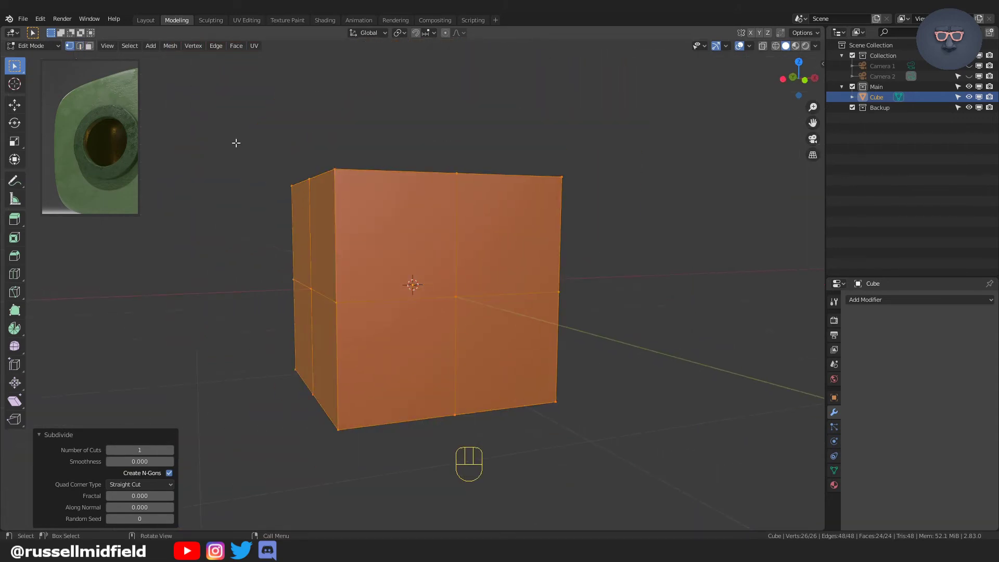
# Step: Select the front face's centre vertex and vertex-bevel it into a diamond
pyautogui.press('Tab')
pyautogui.press('Tab')
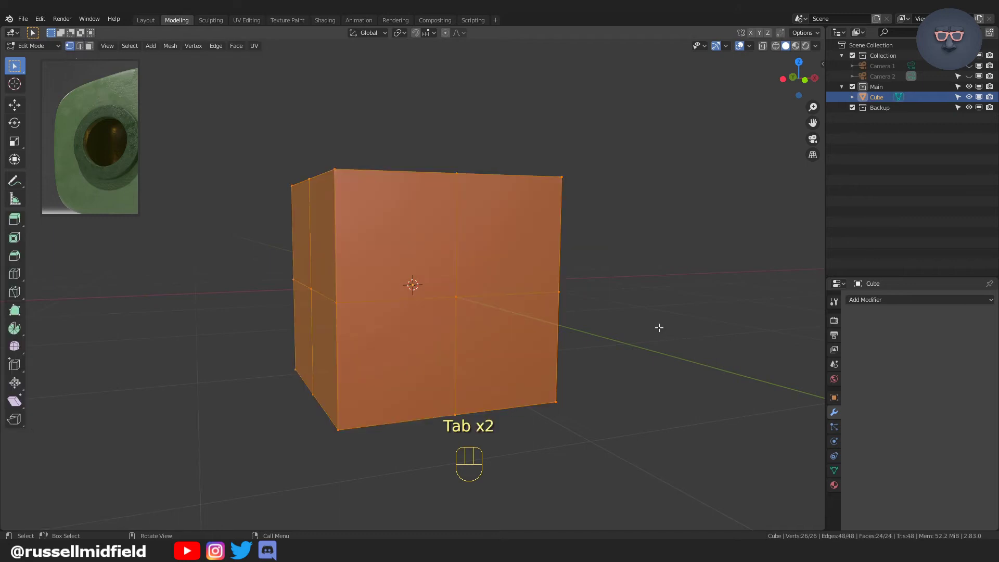
pyautogui.click(658, 327)
pyautogui.scroll(1, 651, 339)
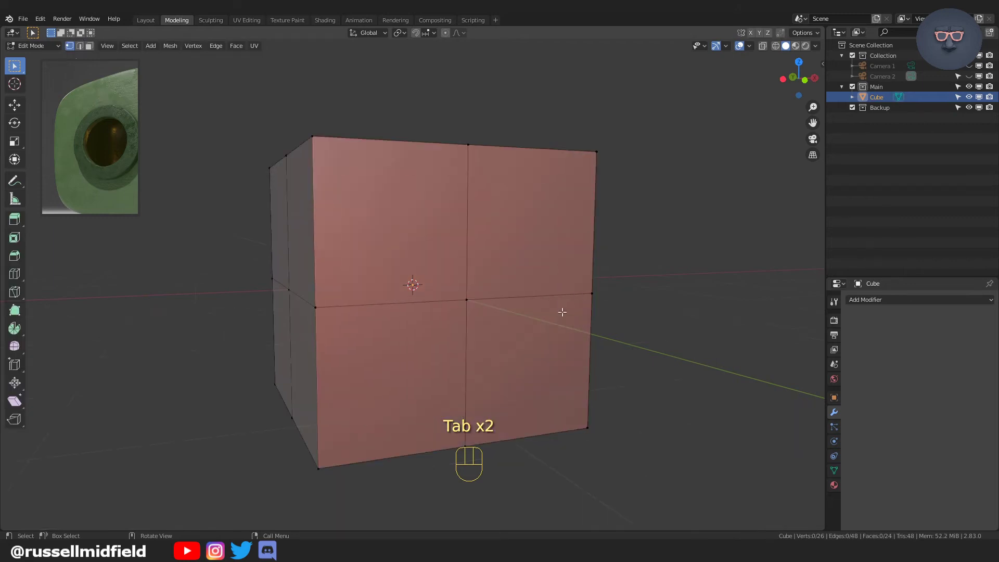
pyautogui.click(468, 297)
pyautogui.scroll(1, 584, 335)
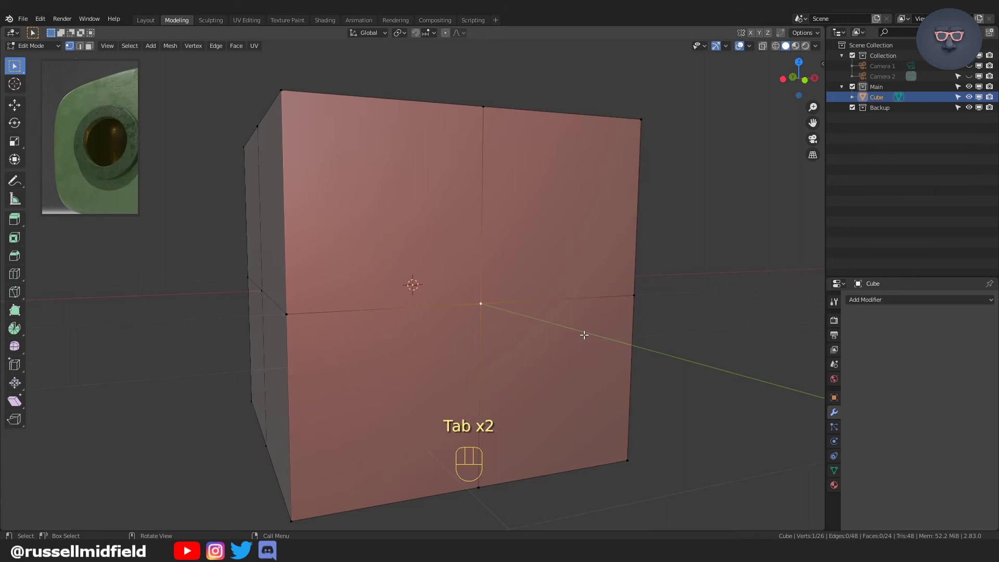
pyautogui.hotkey('shift', 'ctrl')
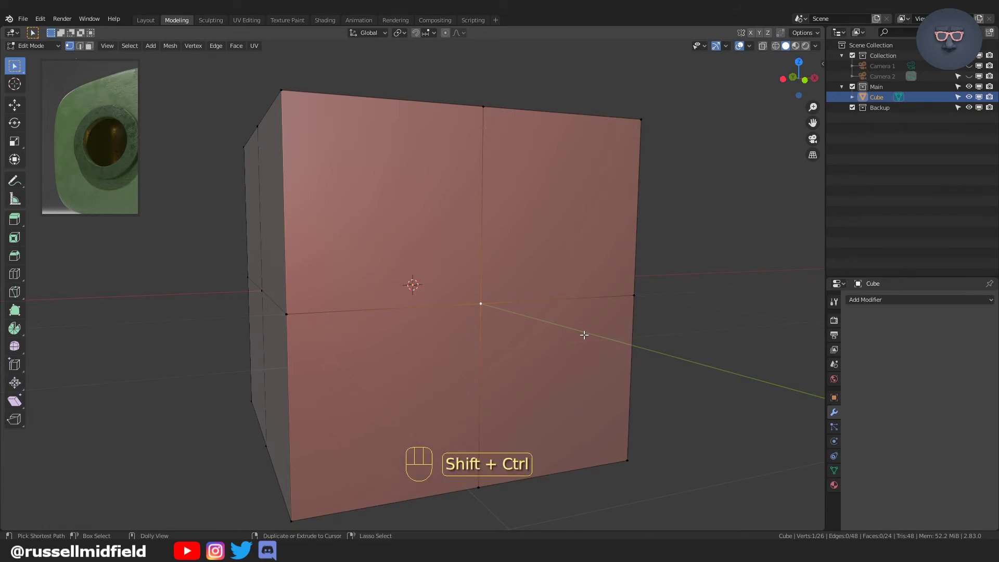
pyautogui.hotkey('shift', 'ctrl', 'b')
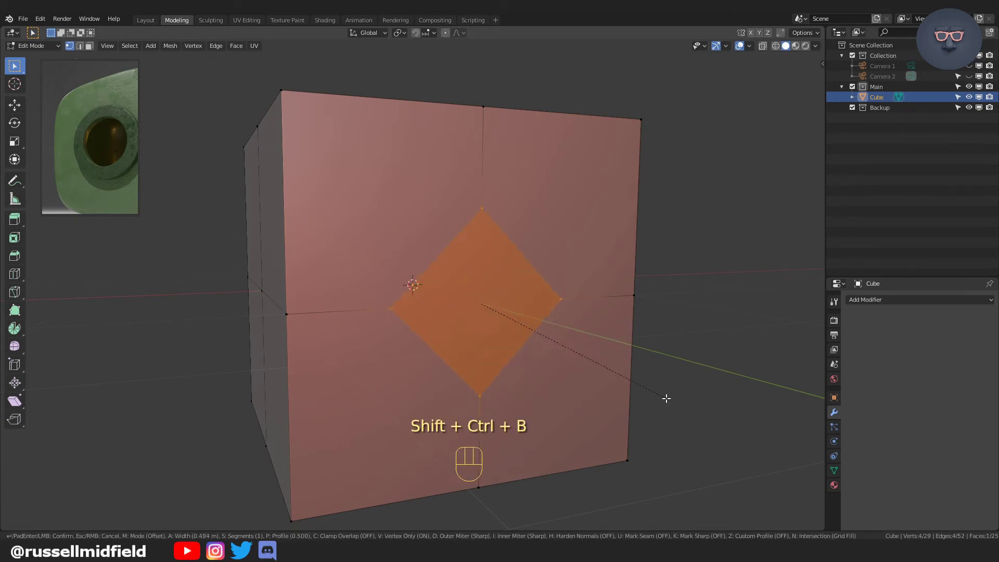
pyautogui.click(694, 413)
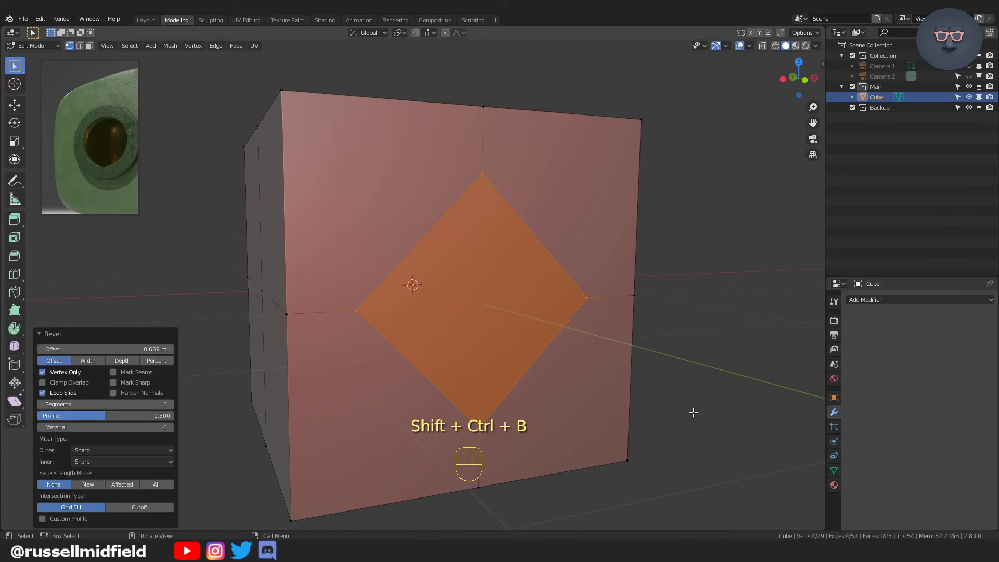
# Step: Subdivide the diamond's edges and round it into a circle with LoopTools Circle
pyautogui.rightClick(460, 294)
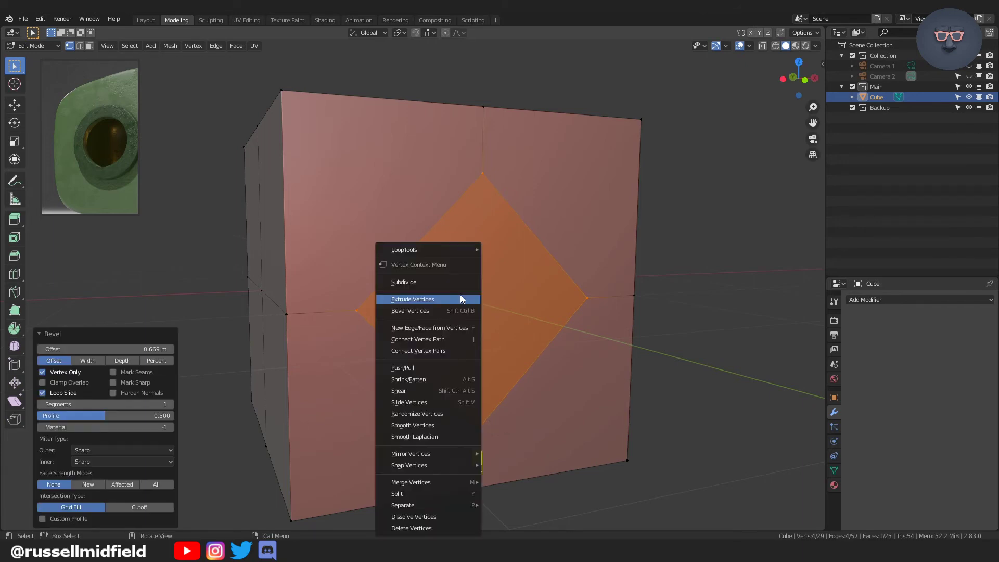
pyautogui.click(445, 282)
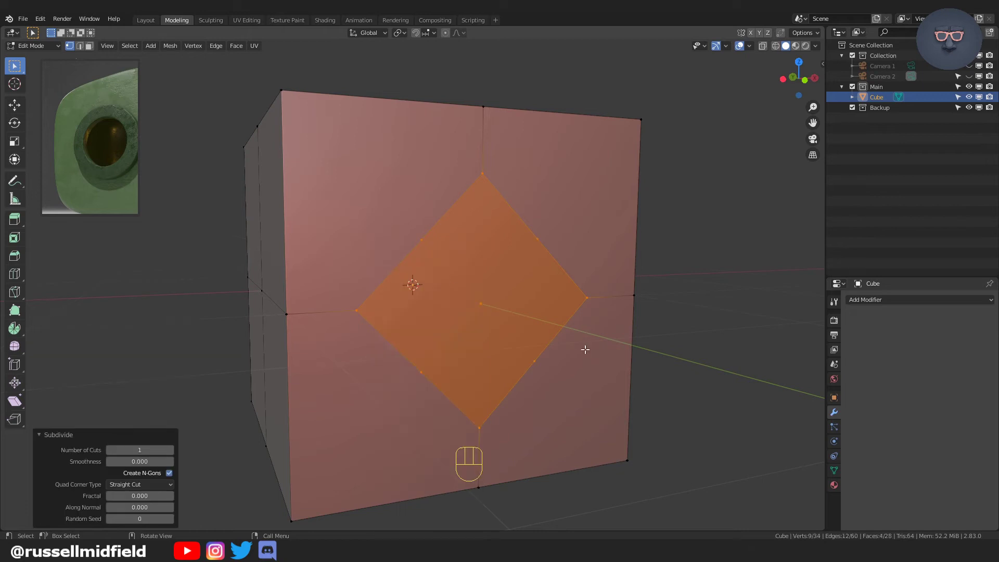
pyautogui.rightClick(531, 274)
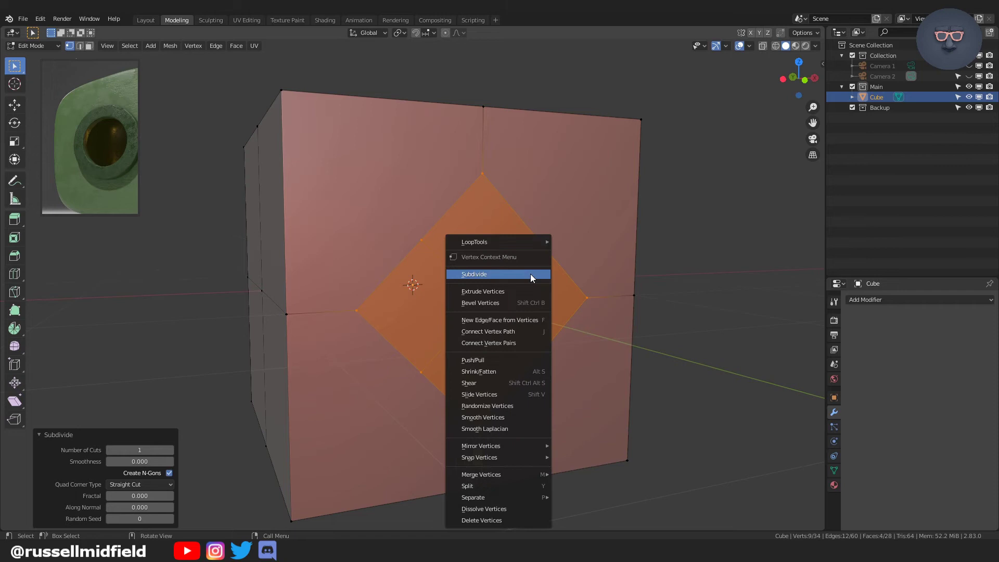
pyautogui.moveTo(535, 244)
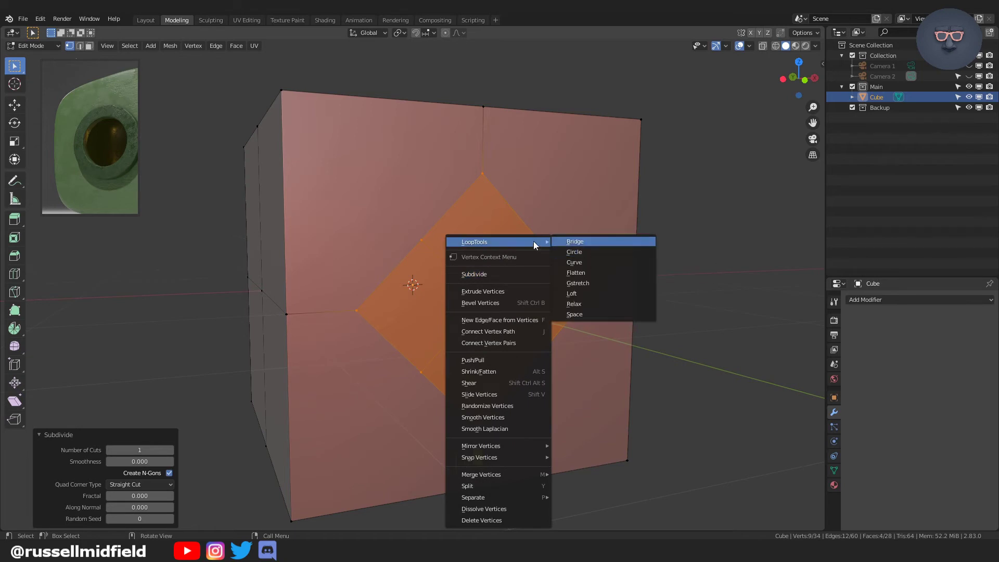
pyautogui.click(588, 256)
# Step: Inset the octagon face 0.176 m, delete its centre face, and return to Object Mode
pyautogui.moveTo(626, 379); pyautogui.dragTo(631, 379, button='middle')
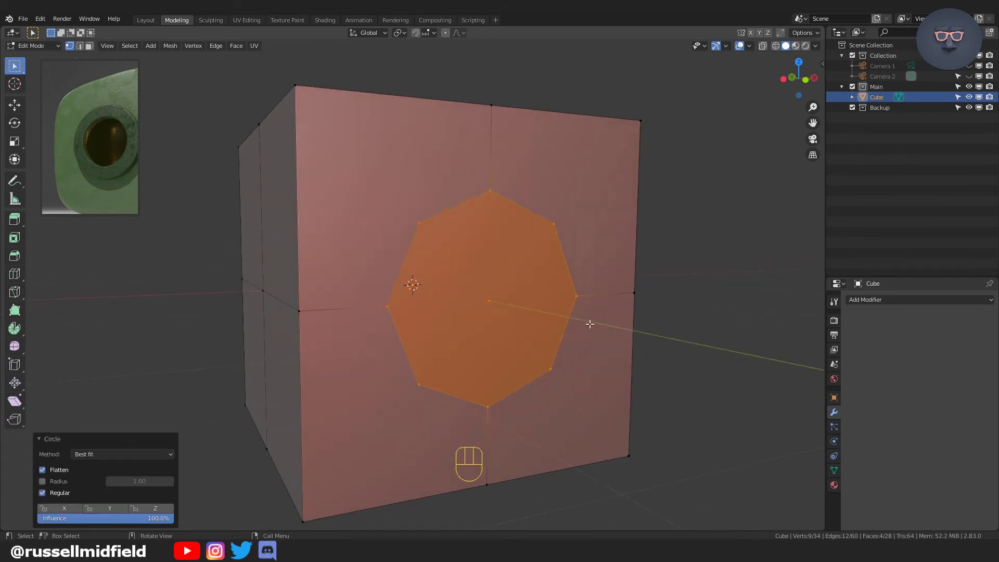
pyautogui.press('i')
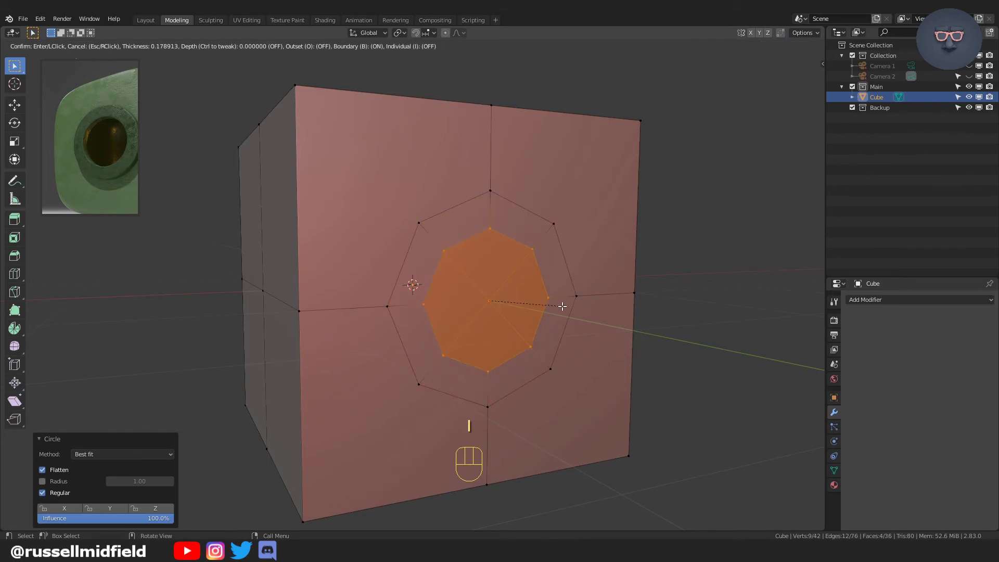
pyautogui.click(562, 307)
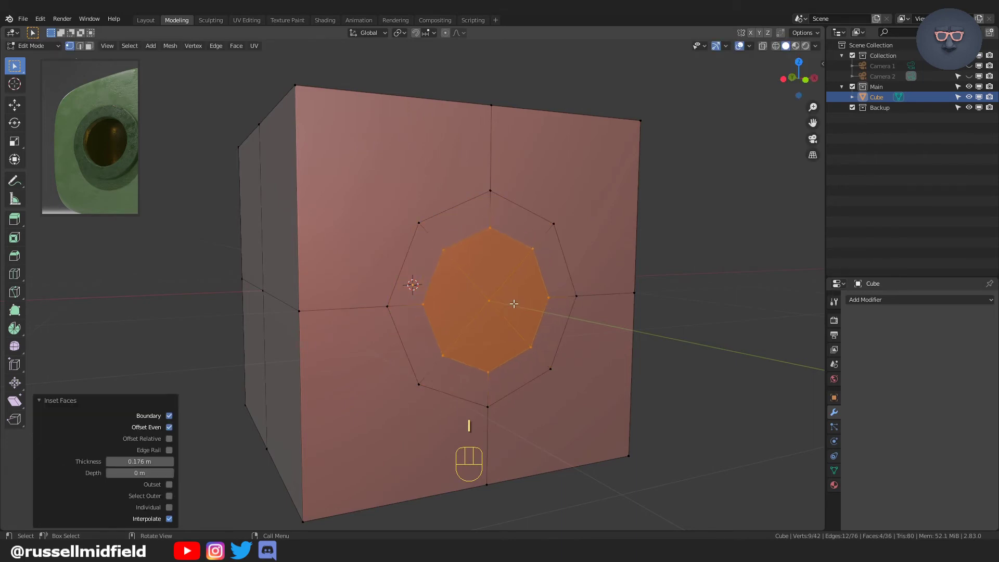
pyautogui.press('x')
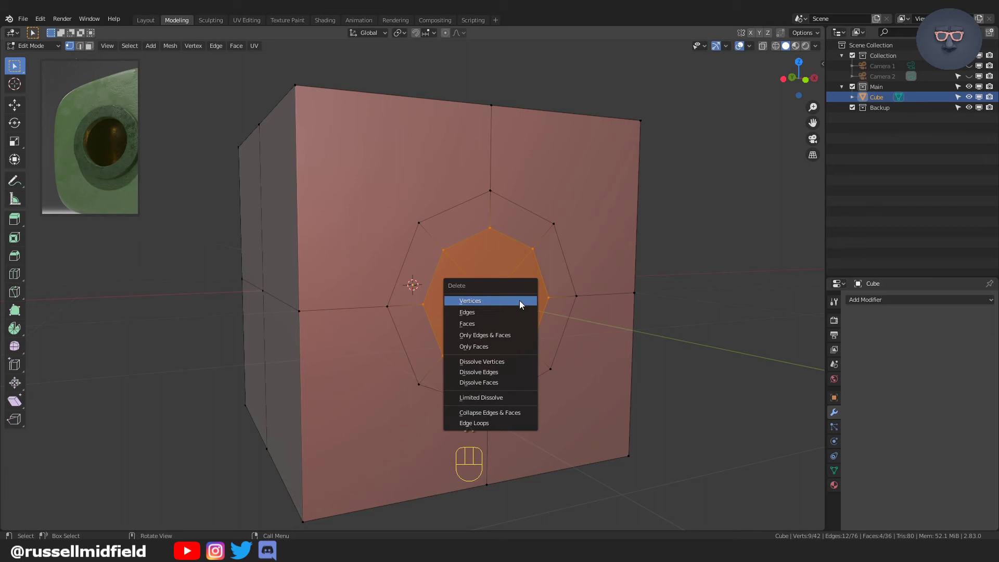
pyautogui.click(520, 322)
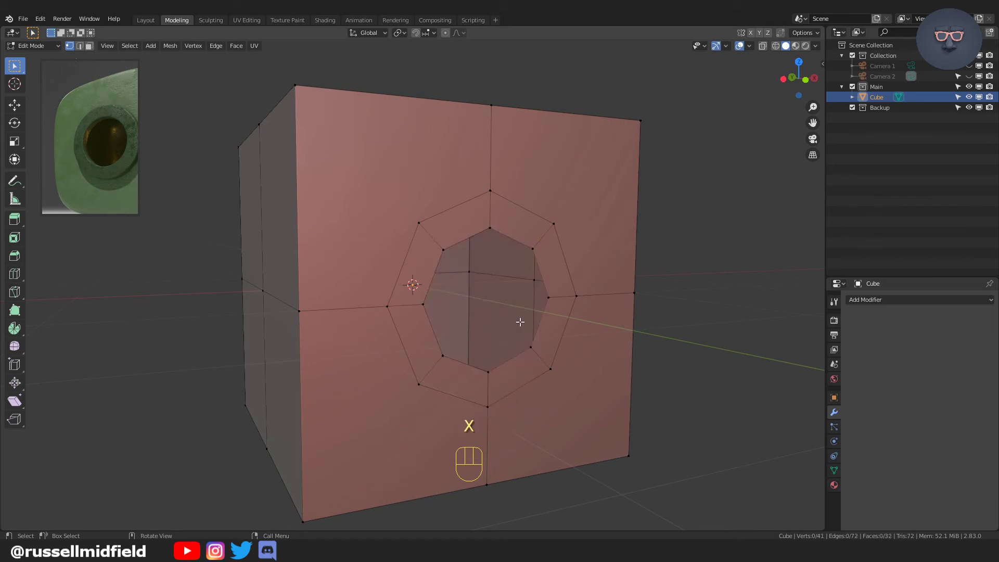
pyautogui.press('Tab')
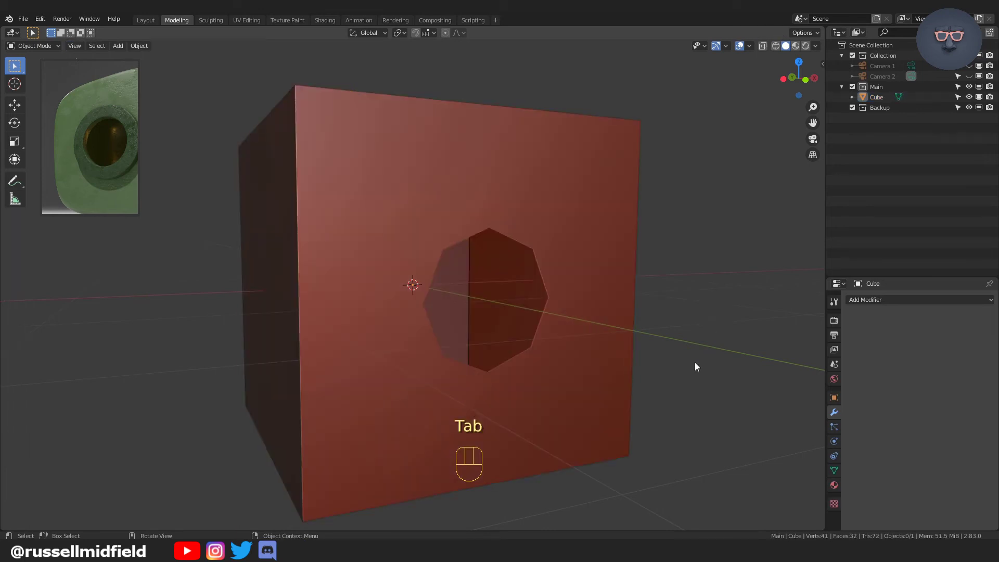
pyautogui.scroll(-3, 695, 367)
pyautogui.moveTo(649, 379)
pyautogui.mouseDown(button='middle')
pyautogui.moveTo(692, 384)
pyautogui.moveTo(632, 386)
pyautogui.moveTo(654, 383)
pyautogui.mouseUp(button='middle')
pyautogui.scroll(4, 654, 383)
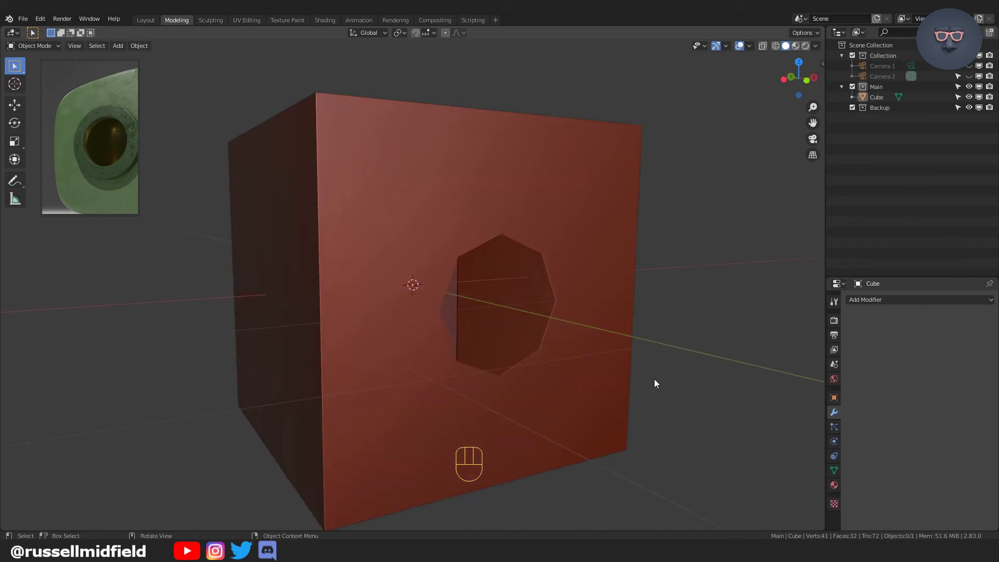
# Step: Select the cube and apply Shade Smooth
pyautogui.click(579, 266)
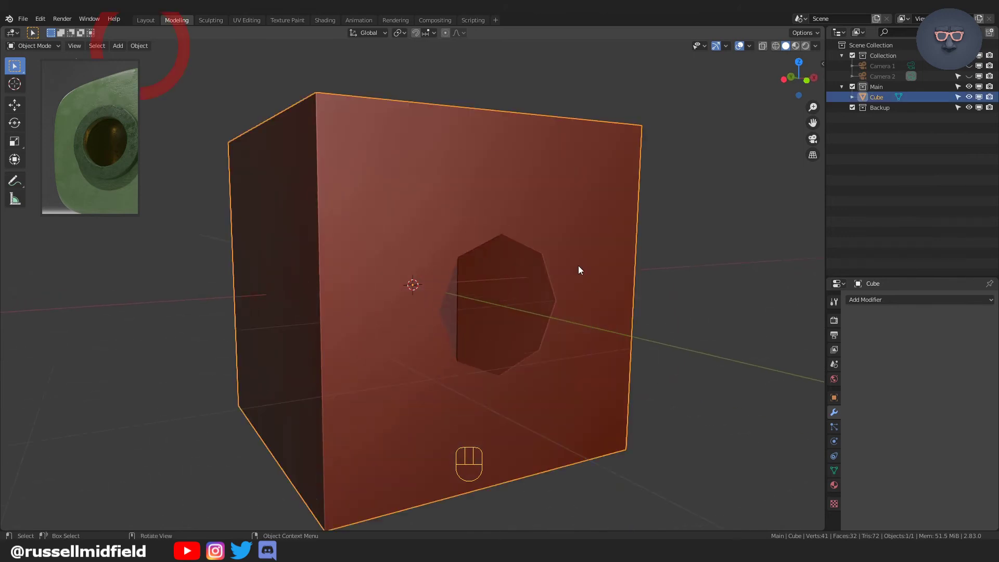
pyautogui.click(140, 46)
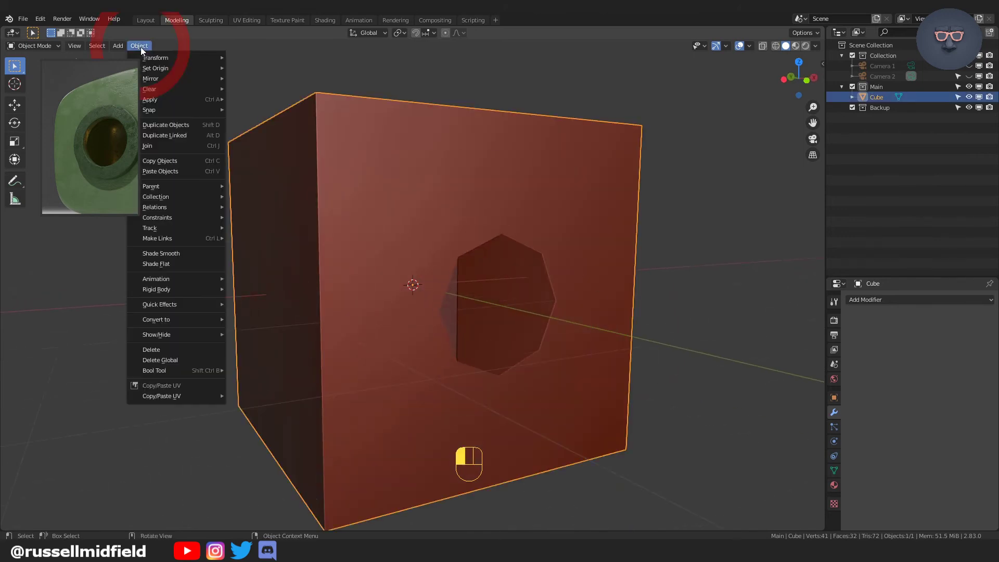
pyautogui.click(194, 254)
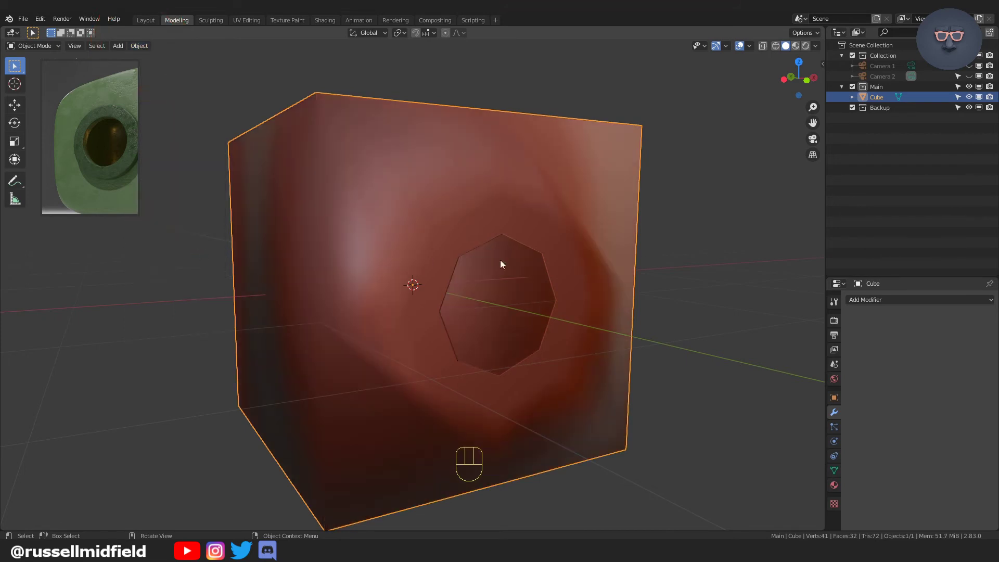
# Step: Add a Subdivision Surface modifier with viewport subdivisions set to 2
pyautogui.click(865, 300)
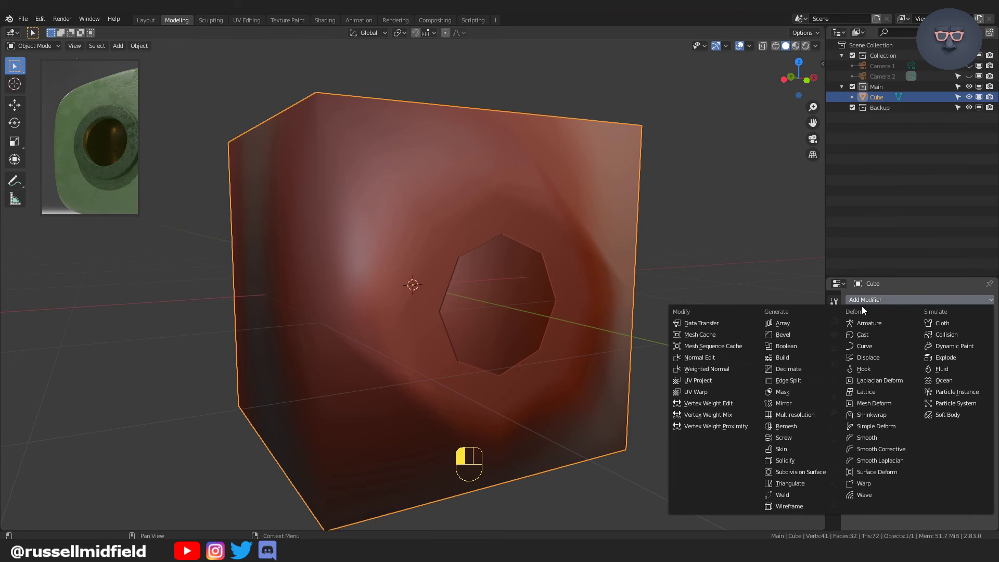
pyautogui.click(814, 471)
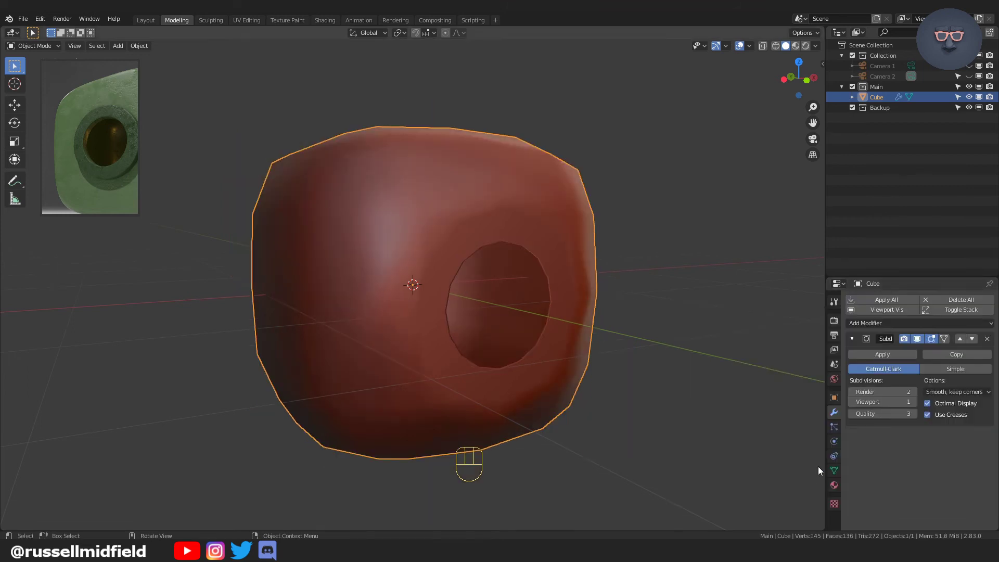
pyautogui.click(914, 402)
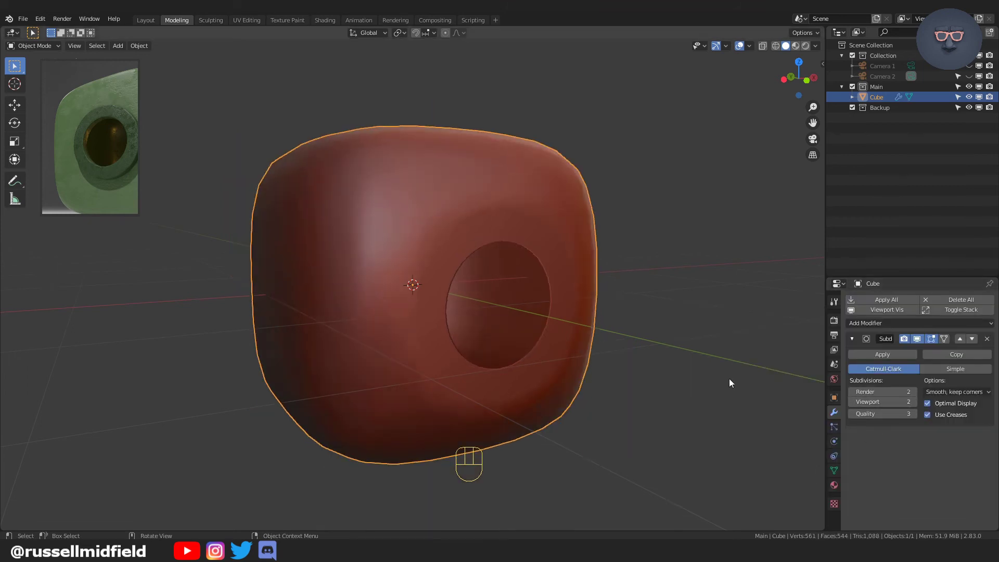
pyautogui.click(685, 368)
pyautogui.moveTo(685, 368); pyautogui.dragTo(455, 427, button='middle')
# Step: In Edit Mode, join a ring vertex to the cage's top-left corner with a new edge
pyautogui.moveTo(478, 383); pyautogui.dragTo(478, 375, button='middle')
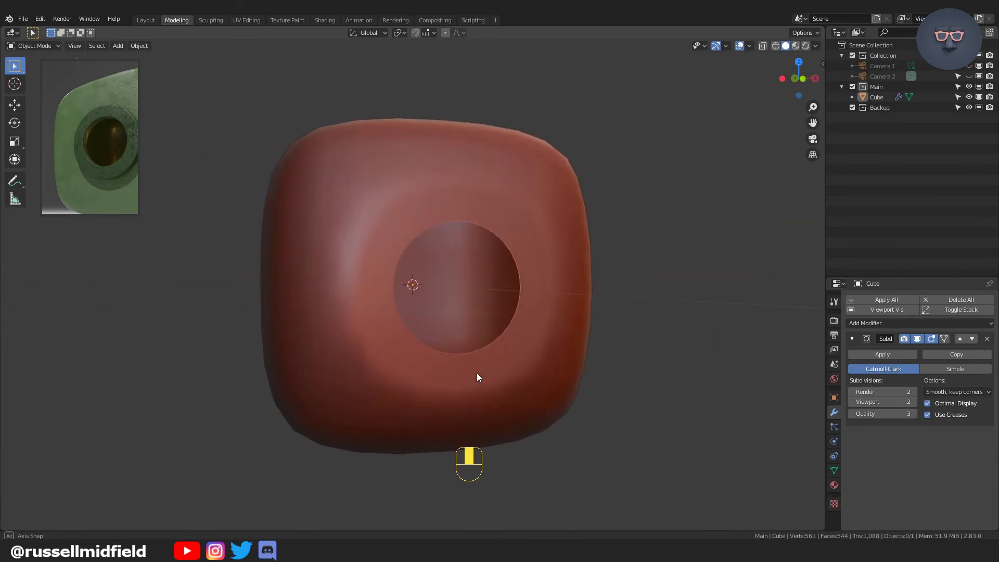
pyautogui.click(502, 221)
pyautogui.press('Tab')
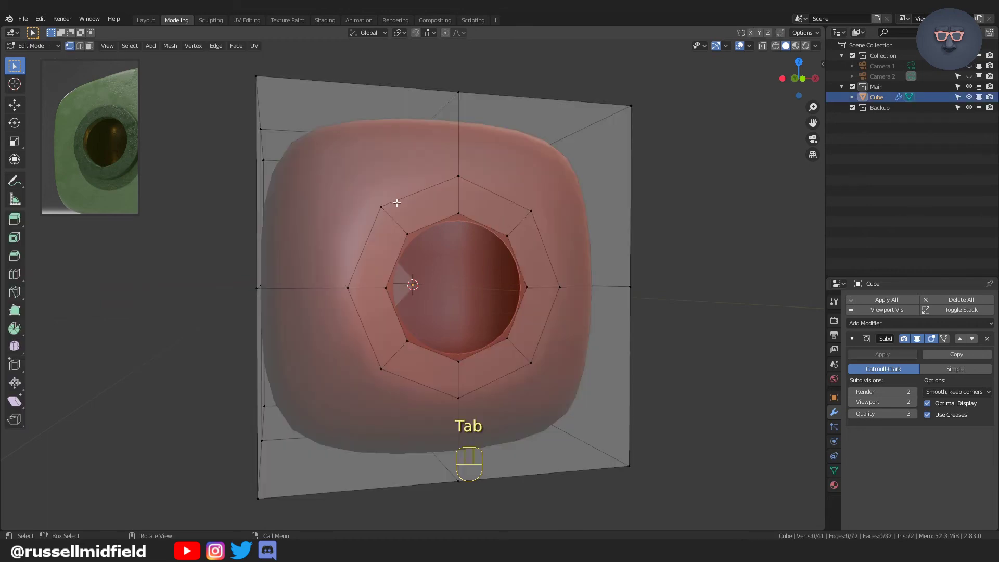
pyautogui.moveTo(390, 202); pyautogui.dragTo(403, 226, button='middle')
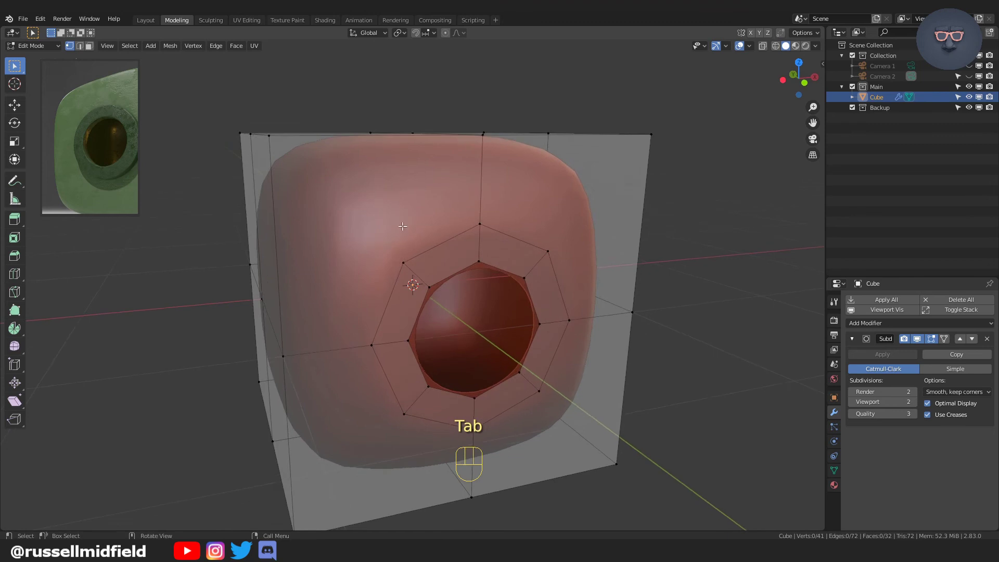
pyautogui.click(290, 356)
pyautogui.click(373, 346)
pyautogui.click(404, 263)
pyautogui.click(478, 224)
pyautogui.click(484, 136)
pyautogui.moveTo(464, 195); pyautogui.dragTo(445, 194, button='middle')
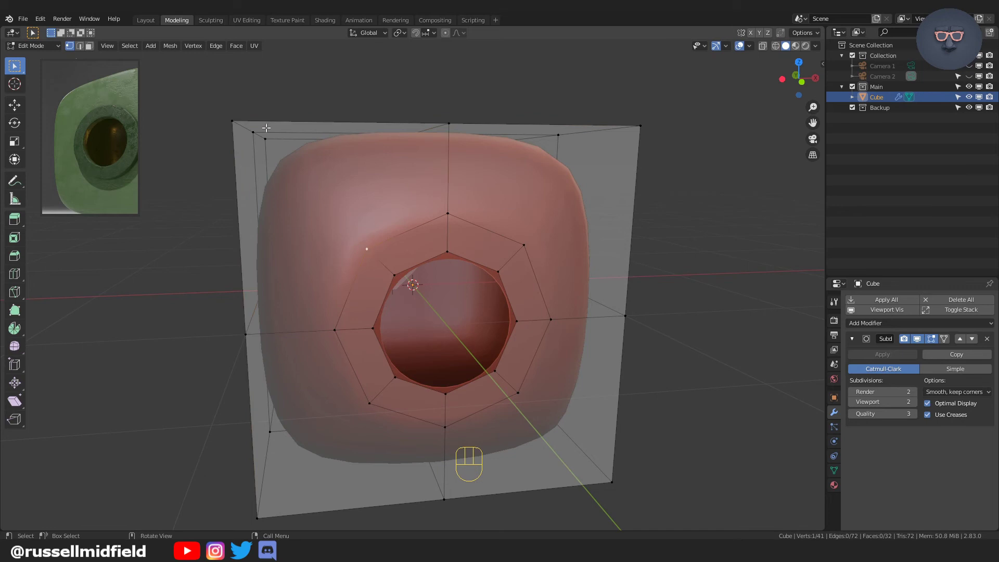
pyautogui.keyDown('shift'); pyautogui.click(232, 121); pyautogui.keyUp('shift')
pyautogui.press('j')
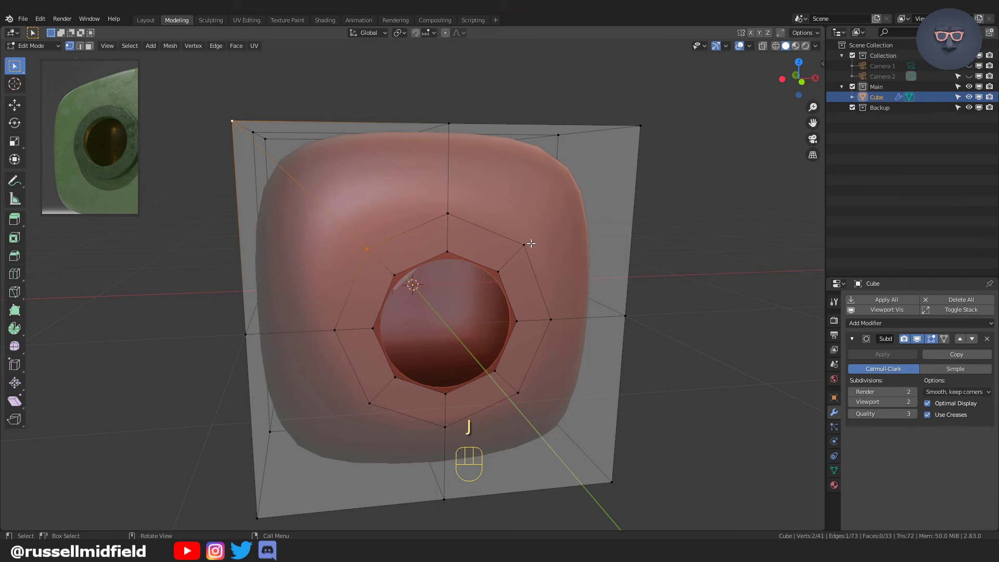
# Step: Connect the ring to the top-right, bottom-right and bottom-left corners, then exit to Object Mode
pyautogui.click(530, 242)
pyautogui.keyDown('shift'); pyautogui.click(640, 127); pyautogui.keyUp('shift')
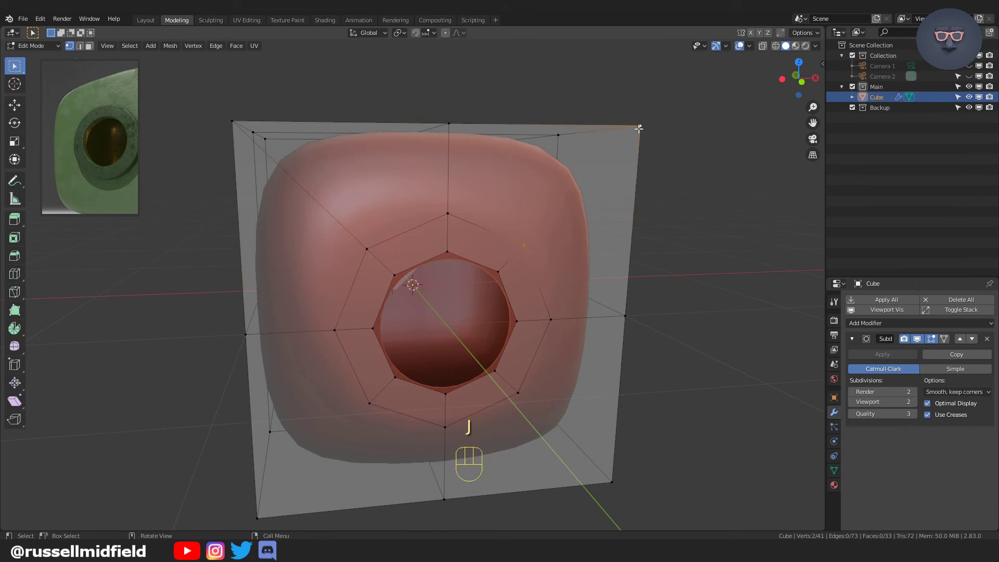
pyautogui.press('j')
pyautogui.click(518, 393)
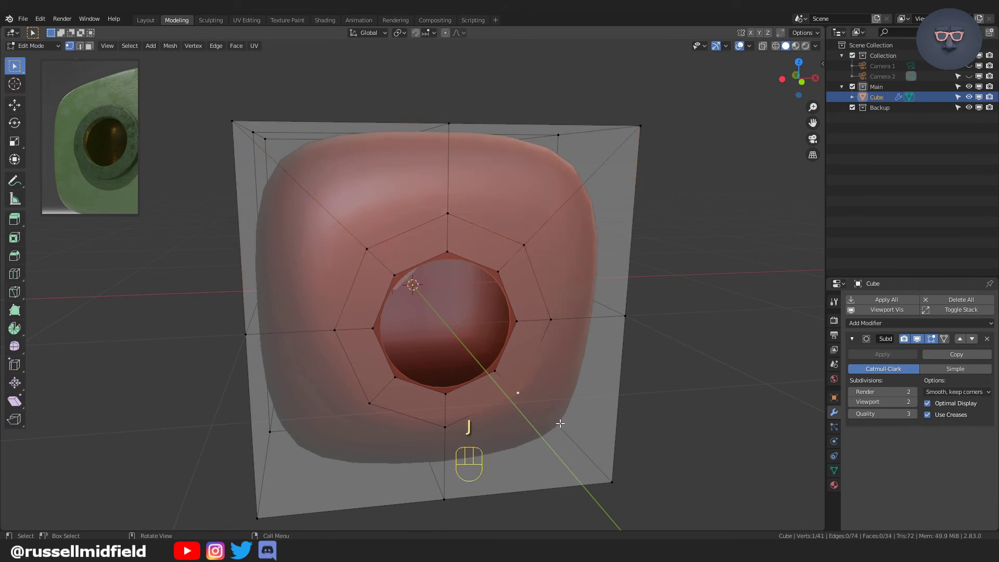
pyautogui.keyDown('shift'); pyautogui.click(611, 482); pyautogui.keyUp('shift')
pyautogui.press('j')
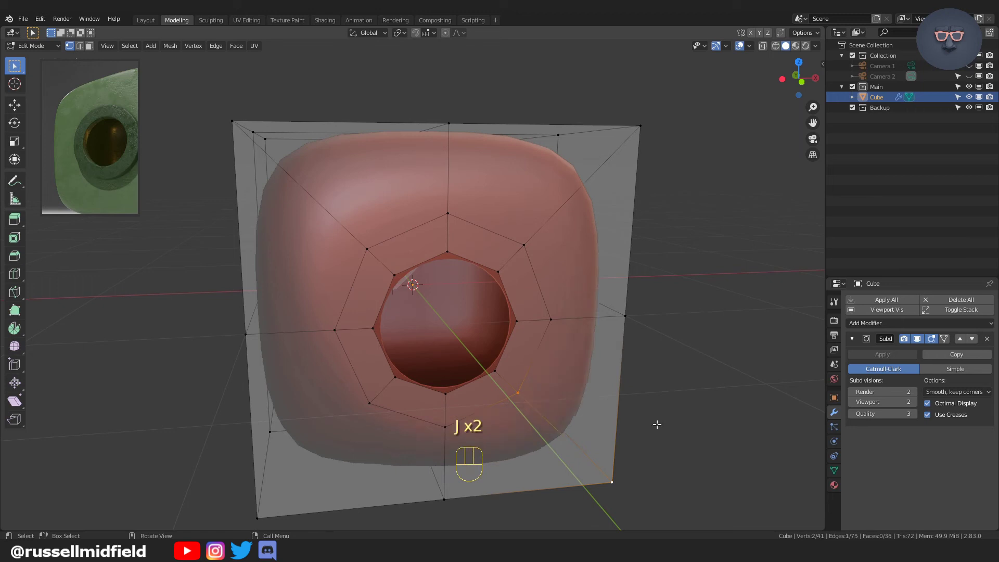
pyautogui.click(367, 404)
pyautogui.keyDown('shift'); pyautogui.click(257, 518); pyautogui.keyUp('shift')
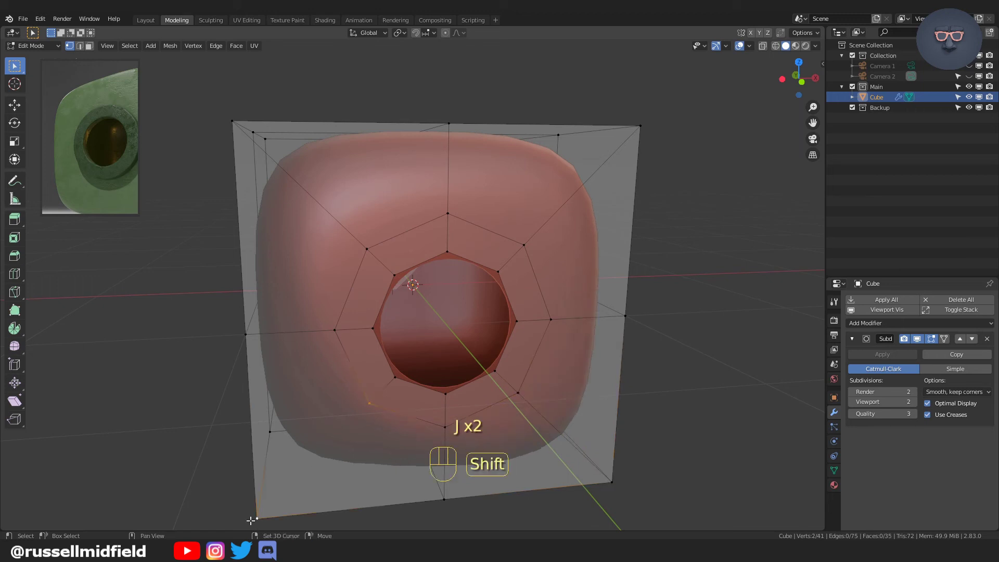
pyautogui.press('j')
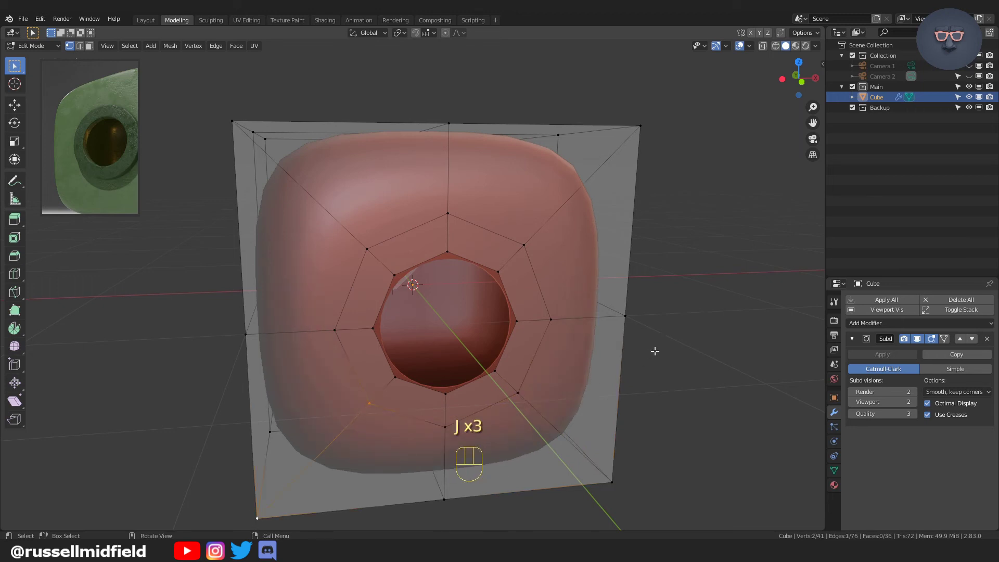
pyautogui.press('Tab')
pyautogui.moveTo(657, 352)
pyautogui.mouseDown(button='middle')
pyautogui.moveTo(642, 366)
pyautogui.moveTo(663, 361)
pyautogui.moveTo(653, 338)
pyautogui.moveTo(614, 321)
pyautogui.moveTo(593, 328)
pyautogui.moveTo(655, 360)
pyautogui.mouseUp(button='middle')
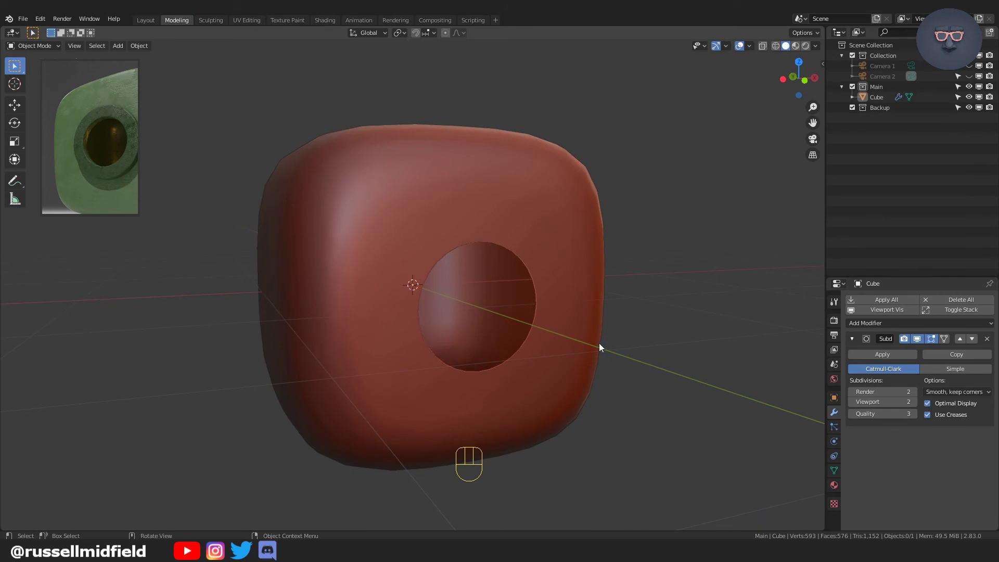
# Step: In face select mode, select the loop of faces ringing the hole
pyautogui.click(565, 328)
pyautogui.press('Tab')
pyautogui.scroll(2, 564, 328)
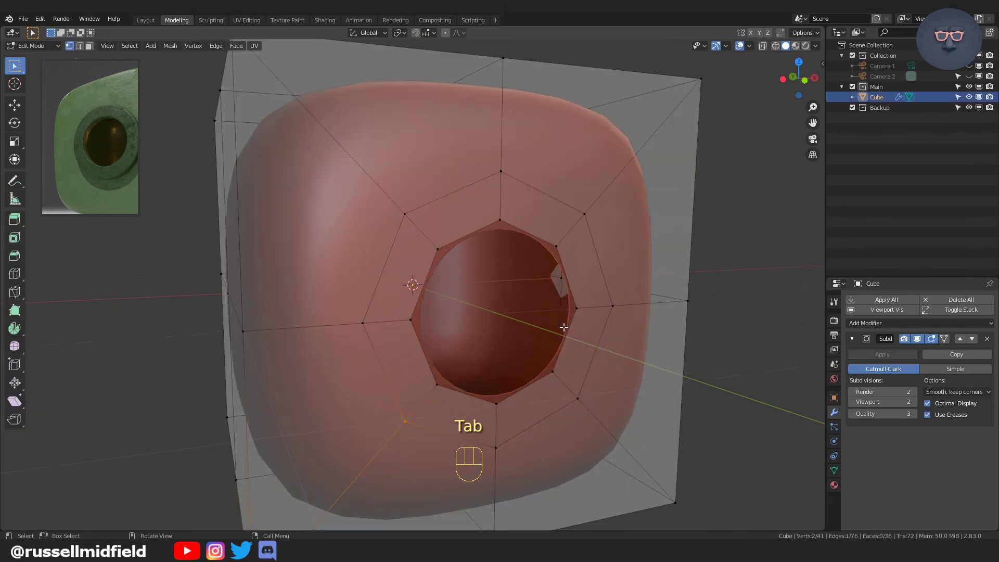
pyautogui.click(89, 46)
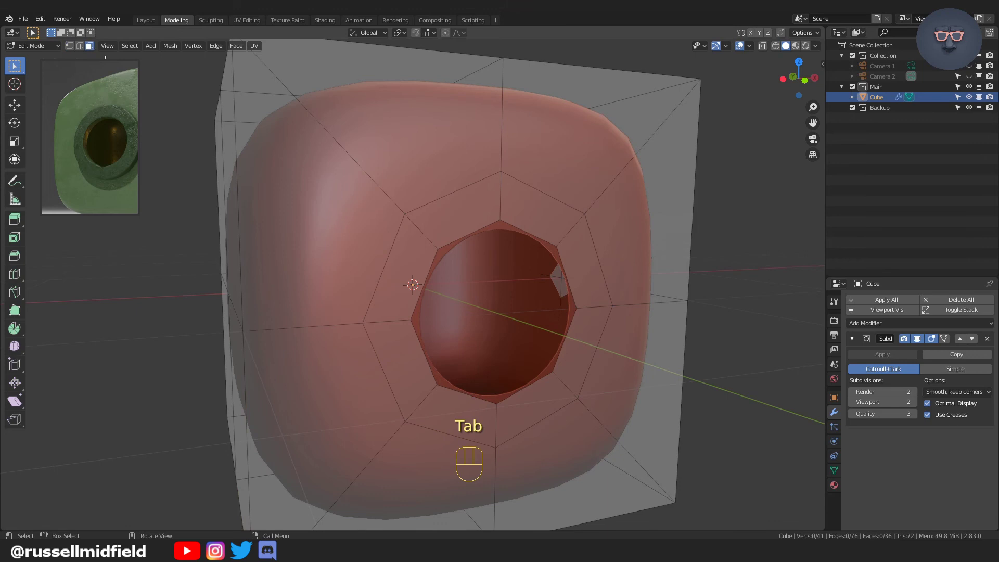
pyautogui.keyDown('alt'); pyautogui.keyDown('shift'); pyautogui.click(418, 232); pyautogui.keyUp('shift'); pyautogui.keyUp('alt')
pyautogui.moveTo(513, 295); pyautogui.dragTo(528, 305, button='middle')
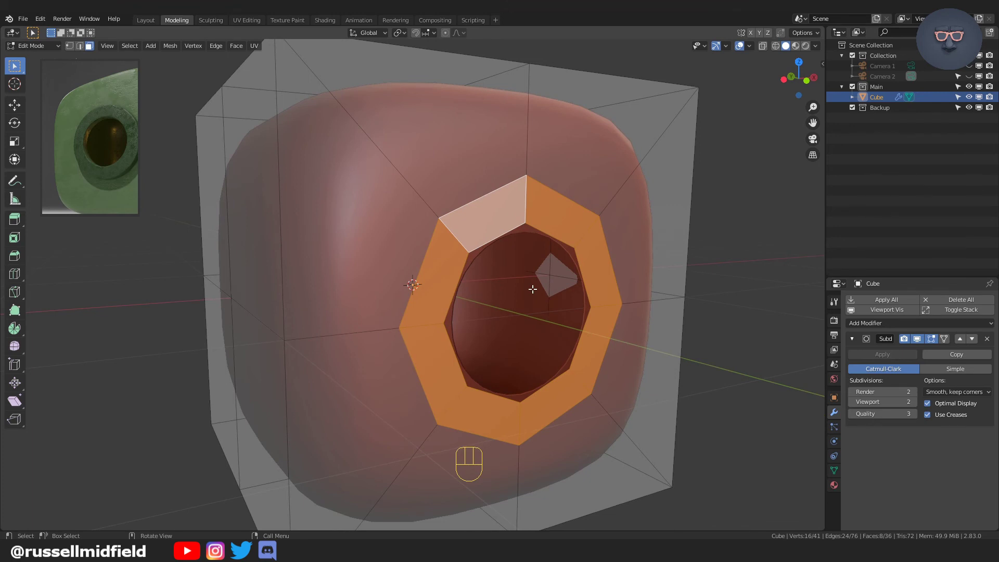
# Step: Extrude the face ring 0.1155 m into a raised rim and preview it smoothed
pyautogui.press('e')
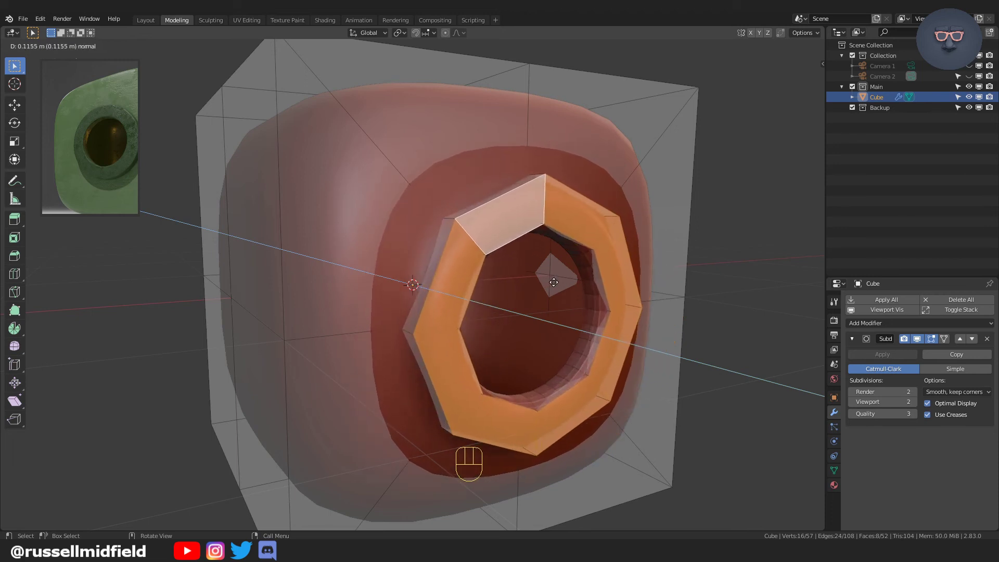
pyautogui.click(553, 282)
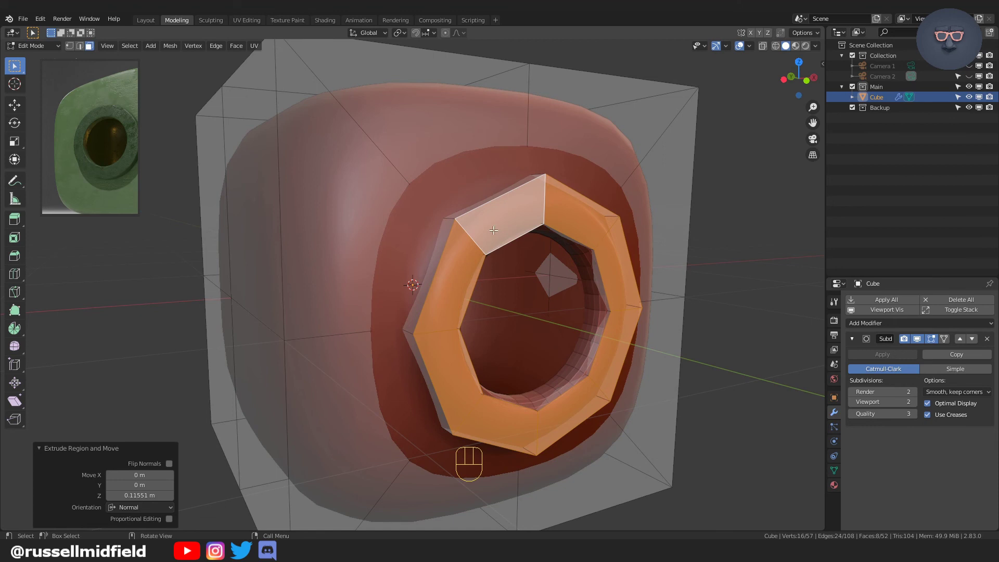
pyautogui.press('Tab')
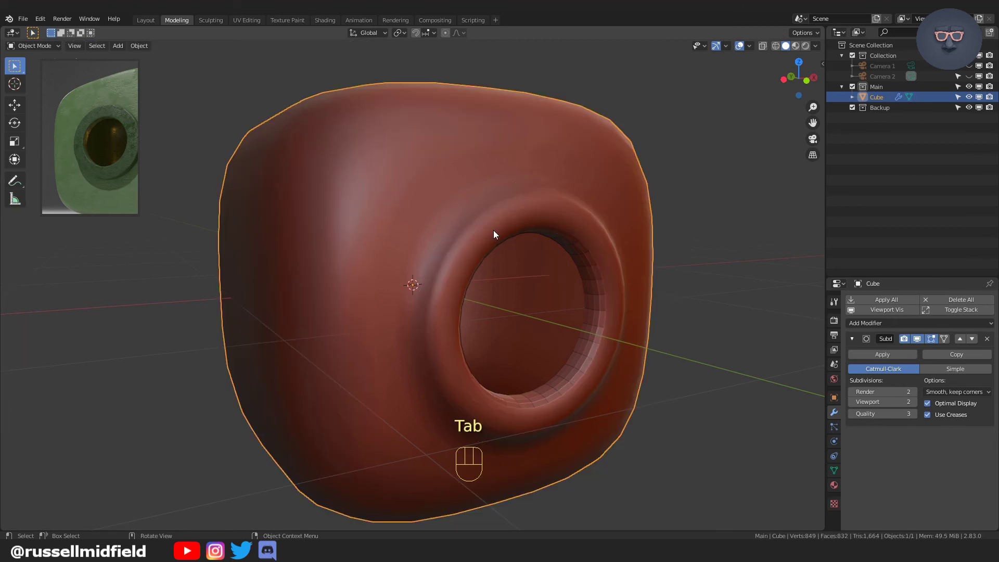
pyautogui.press('Tab')
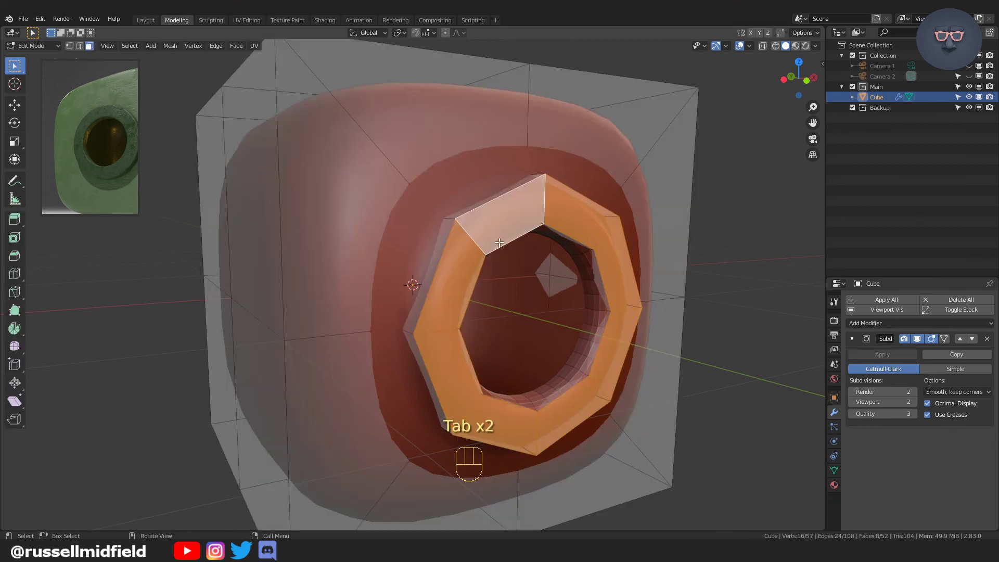
pyautogui.hotkey('ctrl', 'e')
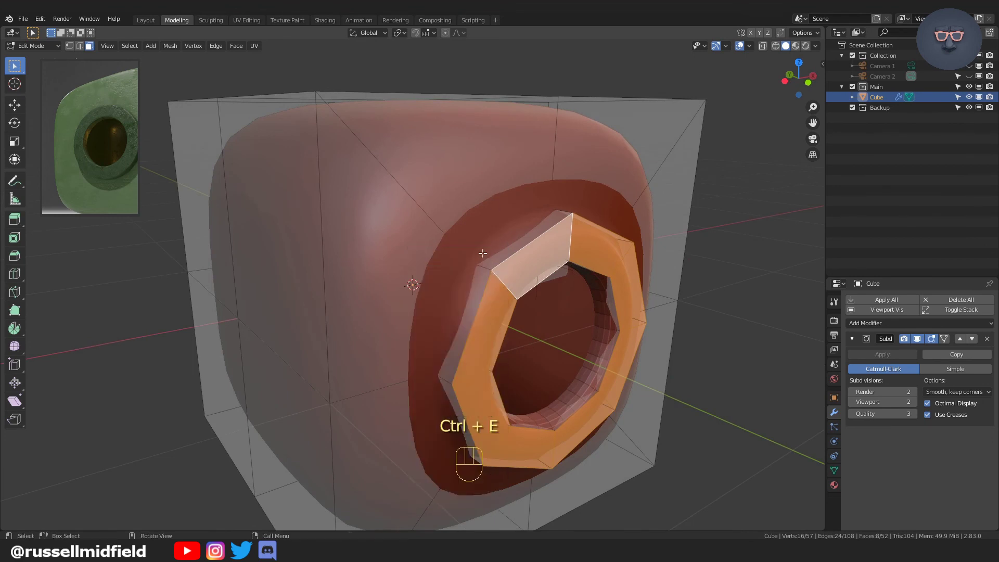
# Step: Add two loop cuts around the rim, slid to 0.824 and -0.667
pyautogui.hotkey('ctrl', 'r')
pyautogui.click(487, 268)
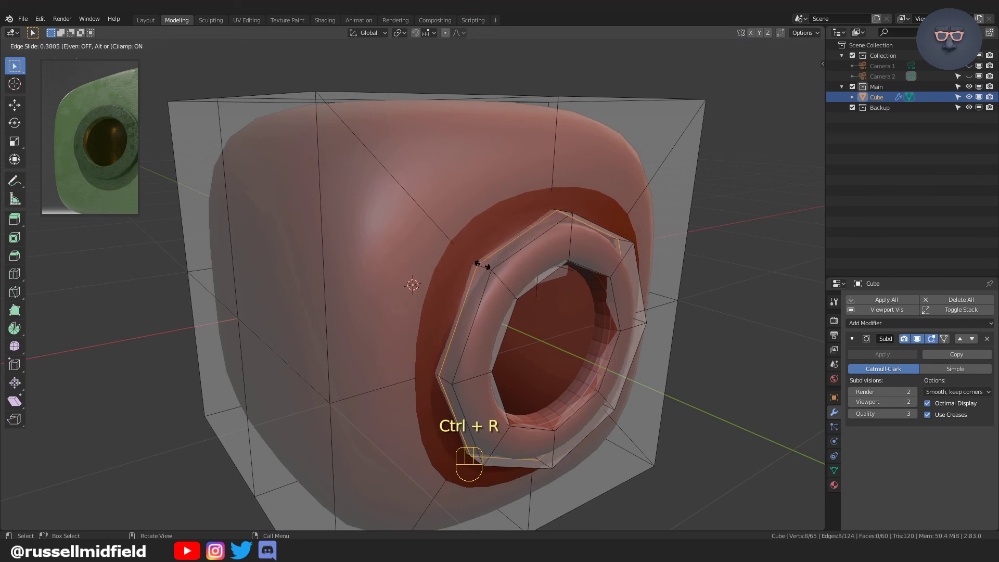
pyautogui.moveTo(471, 260); pyautogui.dragTo(479, 262)
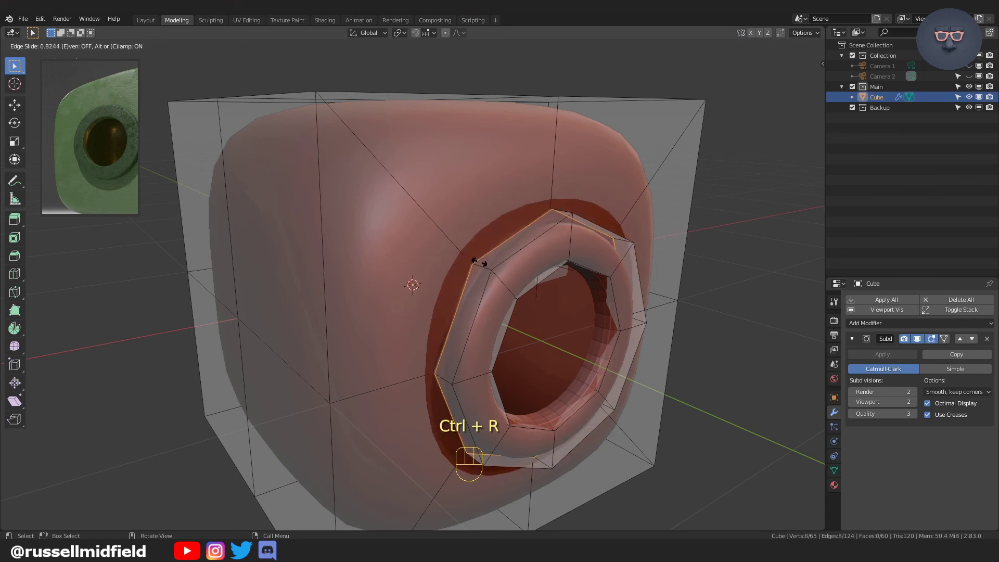
pyautogui.click(479, 263)
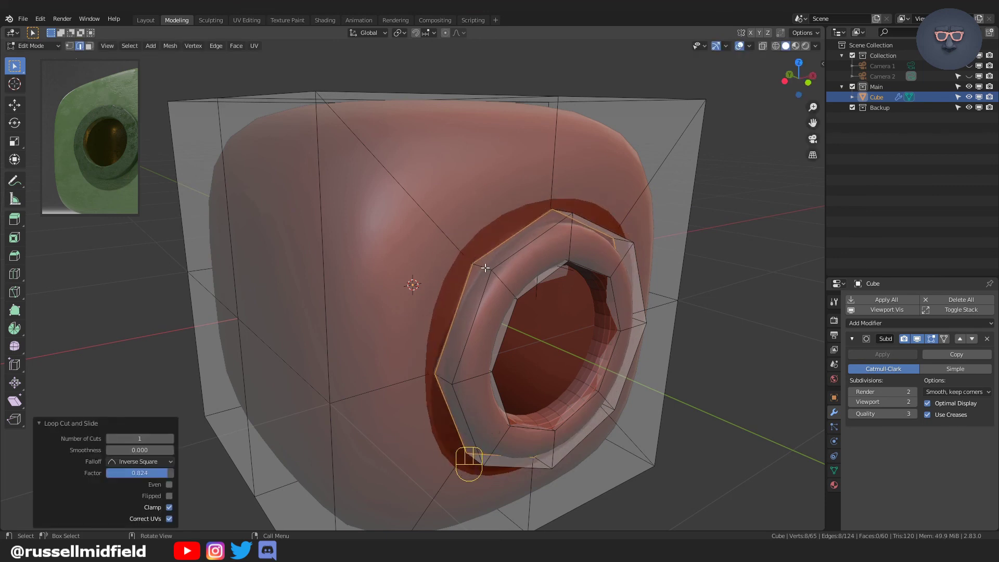
pyautogui.hotkey('ctrl', 'r')
pyautogui.click(486, 267)
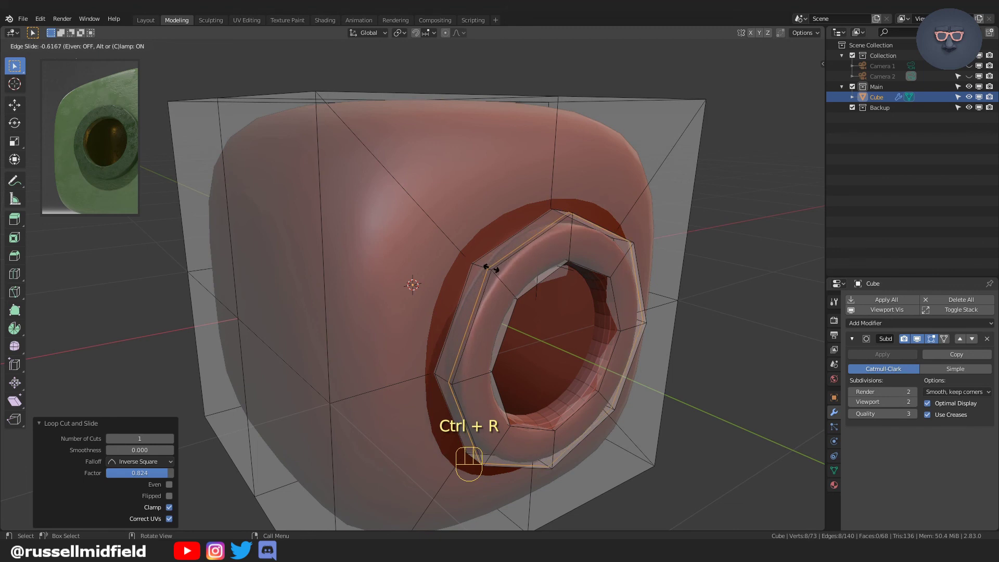
pyautogui.click(490, 268)
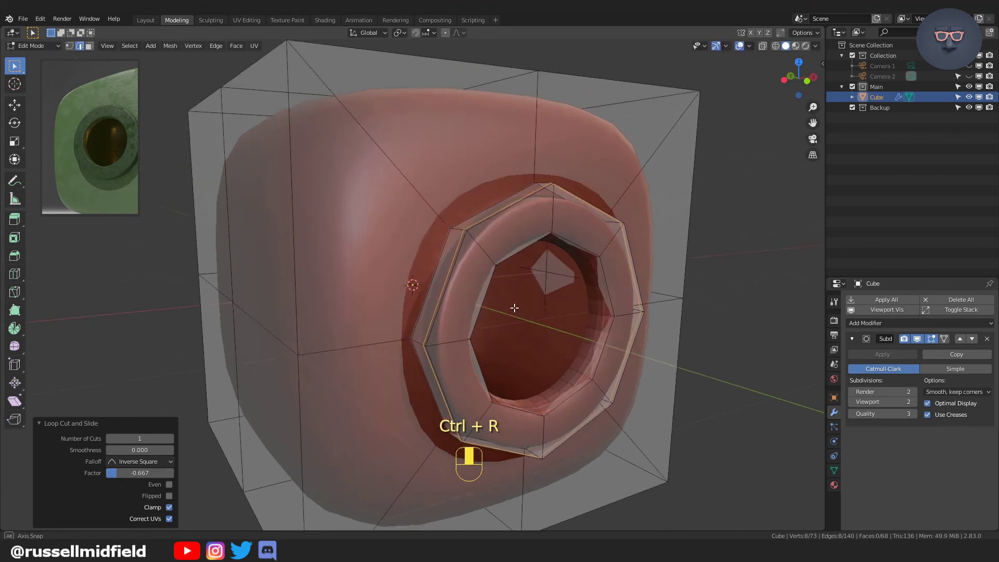
# Step: Return to Object Mode and select the Cube to view the tightened rim
pyautogui.moveTo(515, 308); pyautogui.dragTo(517, 308, button='middle')
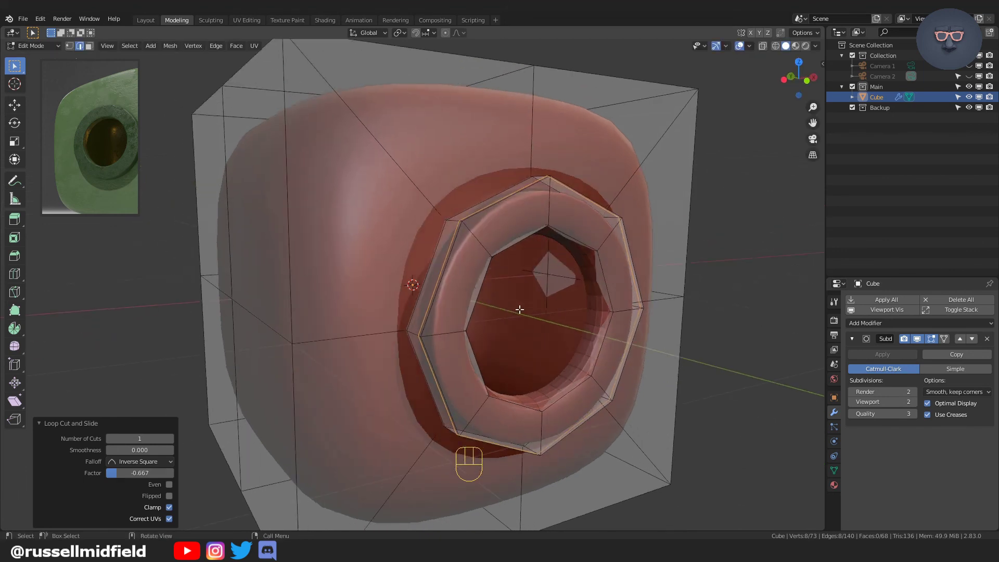
pyautogui.press('Tab')
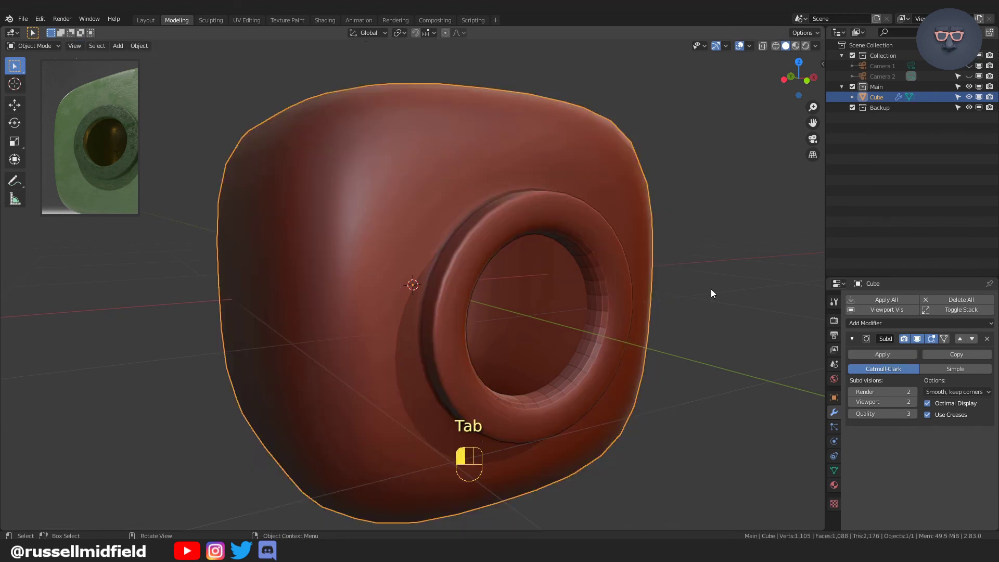
pyautogui.moveTo(619, 276); pyautogui.dragTo(591, 273, button='middle')
pyautogui.click(590, 273)
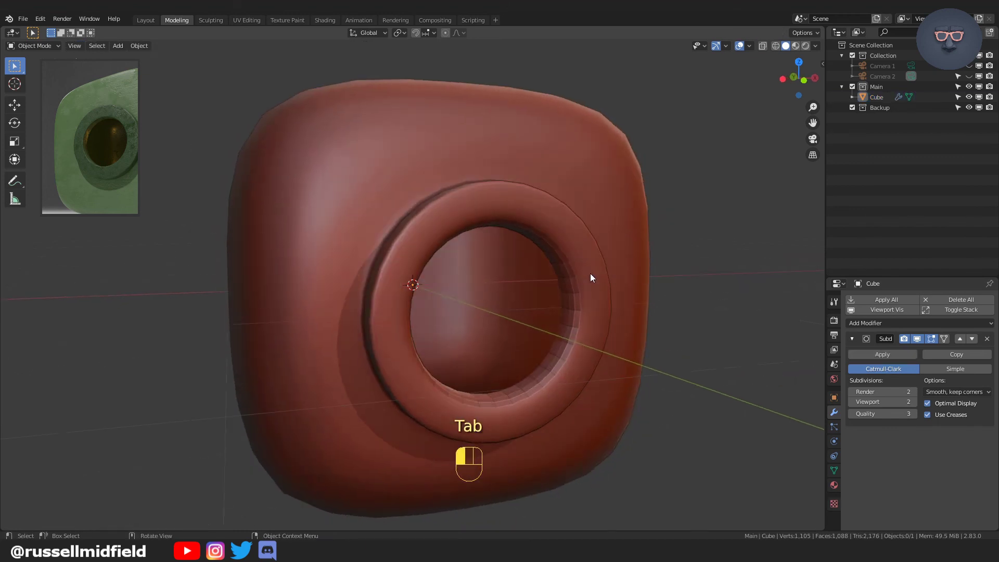
# Step: Shade the holed cube smooth and set Subdivision Surface viewport level to 3 with Ctrl+3
pyautogui.click(152, 46)
pyautogui.click(146, 46)
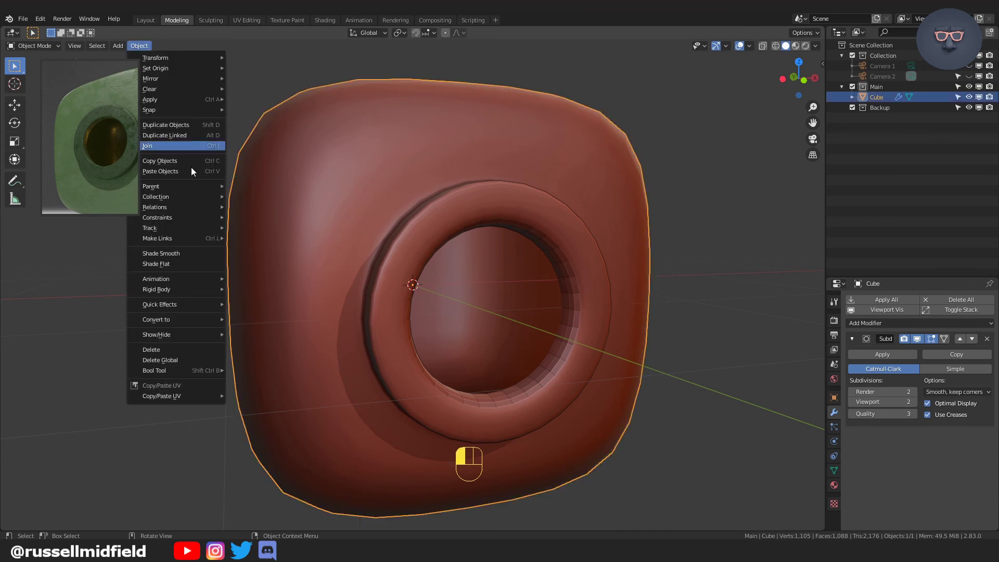
pyautogui.click(210, 251)
pyautogui.moveTo(561, 323); pyautogui.dragTo(593, 327, button='middle')
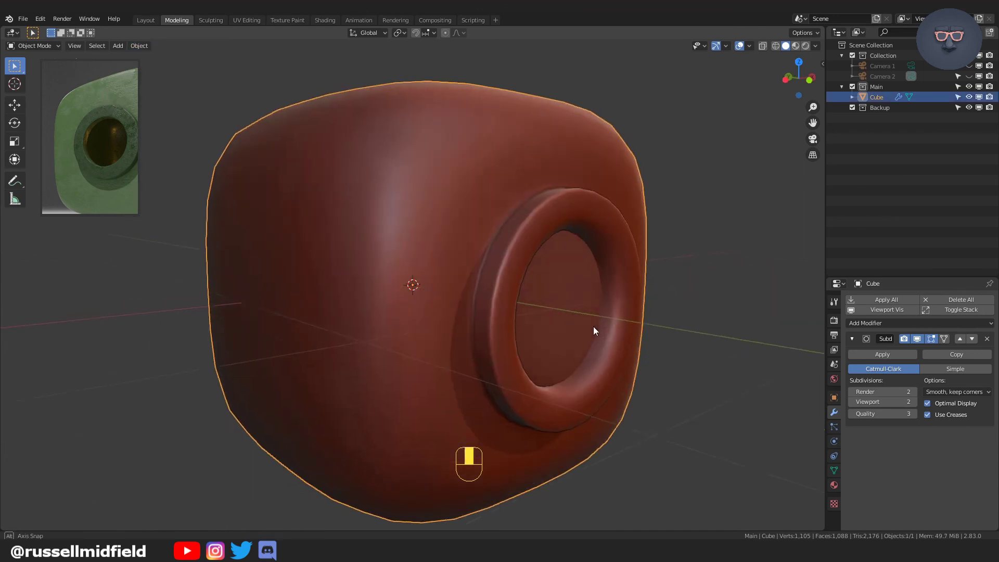
pyautogui.click(714, 354)
pyautogui.moveTo(714, 354); pyautogui.dragTo(672, 373, button='middle')
pyautogui.scroll(3, 671, 372)
pyautogui.hotkey('ctrl', '3')
pyautogui.scroll(-3, 626, 335)
pyautogui.moveTo(625, 335); pyautogui.dragTo(678, 265, button='middle')
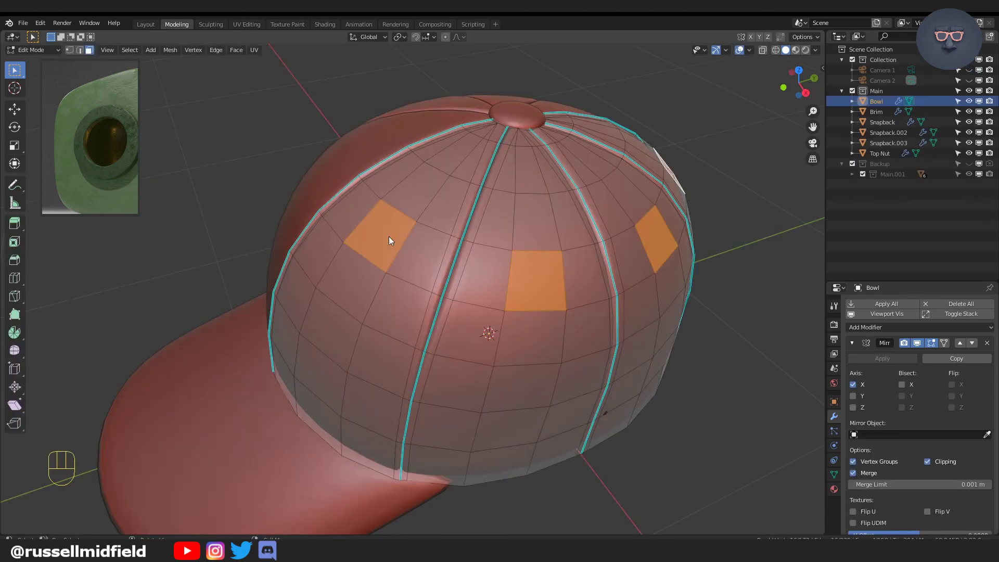
# Step: Subdivide the marked cap faces and vertex-bevel the selected patch vertices into diamonds
pyautogui.rightClick(389, 238)
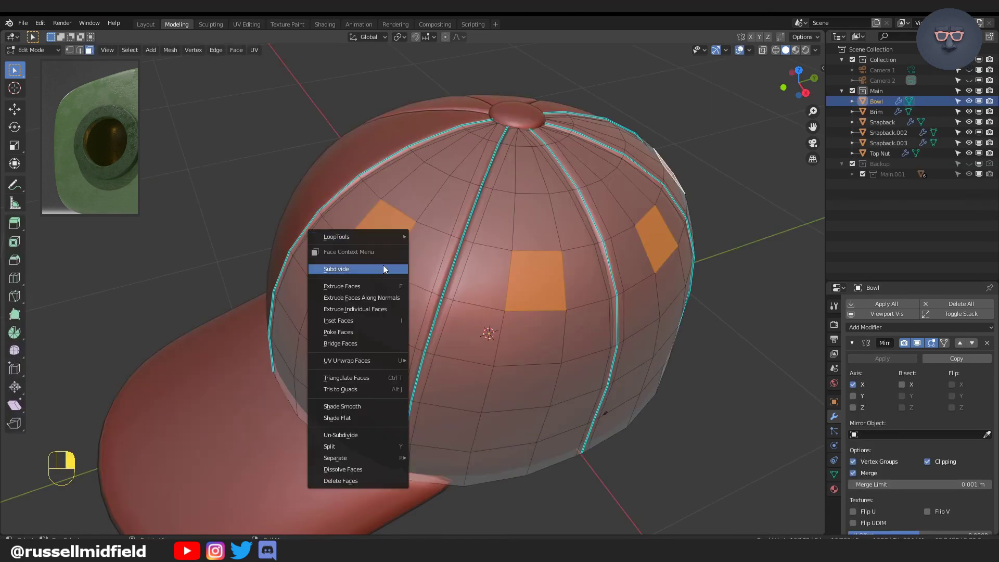
pyautogui.click(383, 265)
pyautogui.click(70, 51)
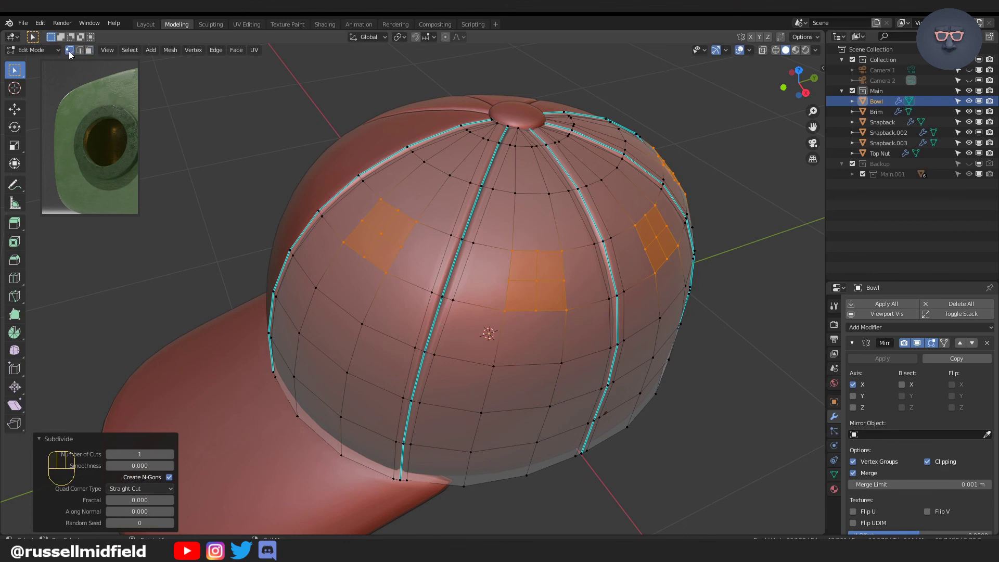
pyautogui.click(530, 276)
pyautogui.moveTo(529, 277); pyautogui.dragTo(540, 362, button='middle')
pyautogui.moveTo(690, 315); pyautogui.dragTo(602, 353, button='middle')
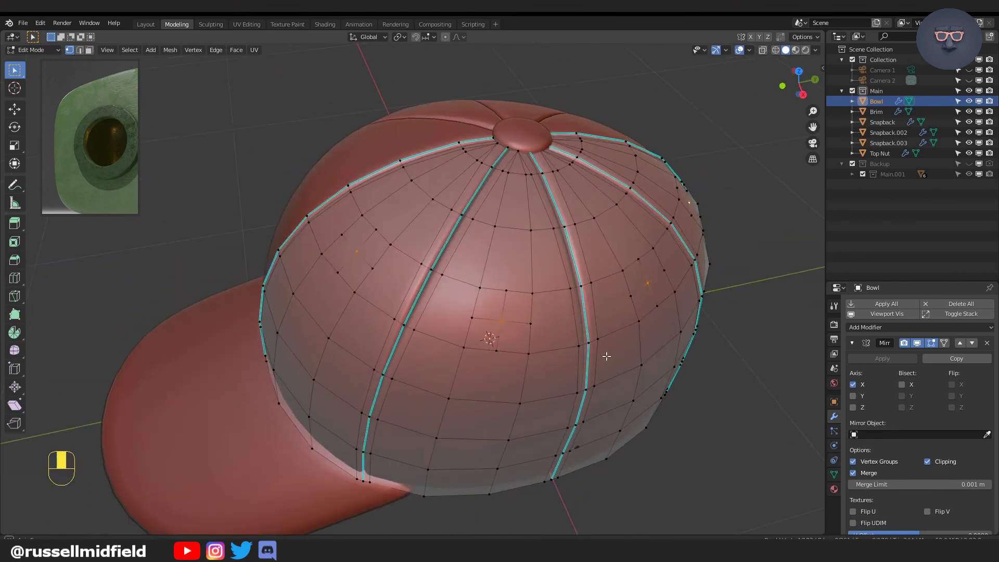
pyautogui.hotkey('shift', 'ctrl', 'b')
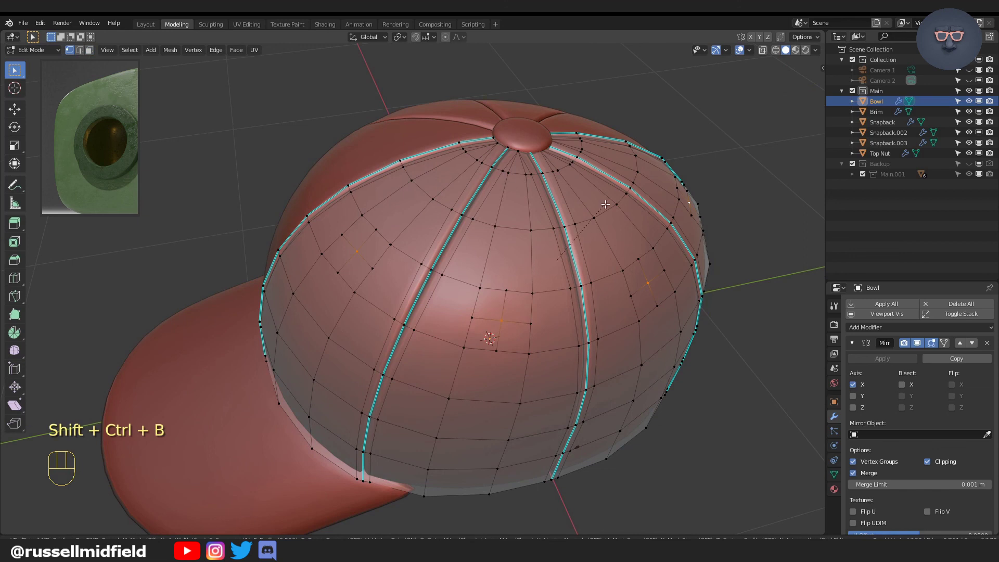
pyautogui.click(642, 178)
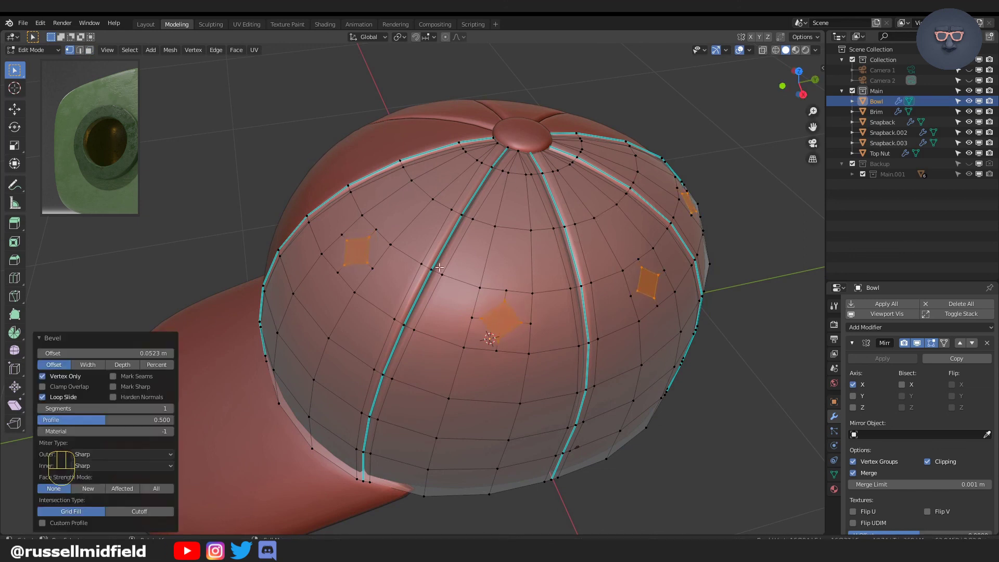
# Step: Subdivide the diamonds, round them with LoopTools Circle, and inset them into rings
pyautogui.rightClick(360, 256)
pyautogui.click(360, 256)
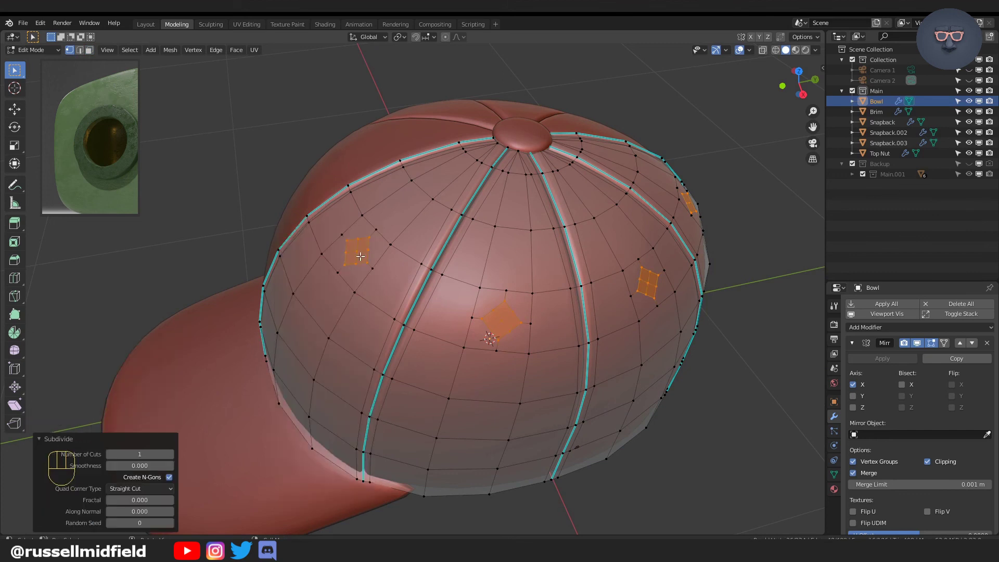
pyautogui.rightClick(361, 257)
pyautogui.moveTo(359, 225)
pyautogui.click(402, 235)
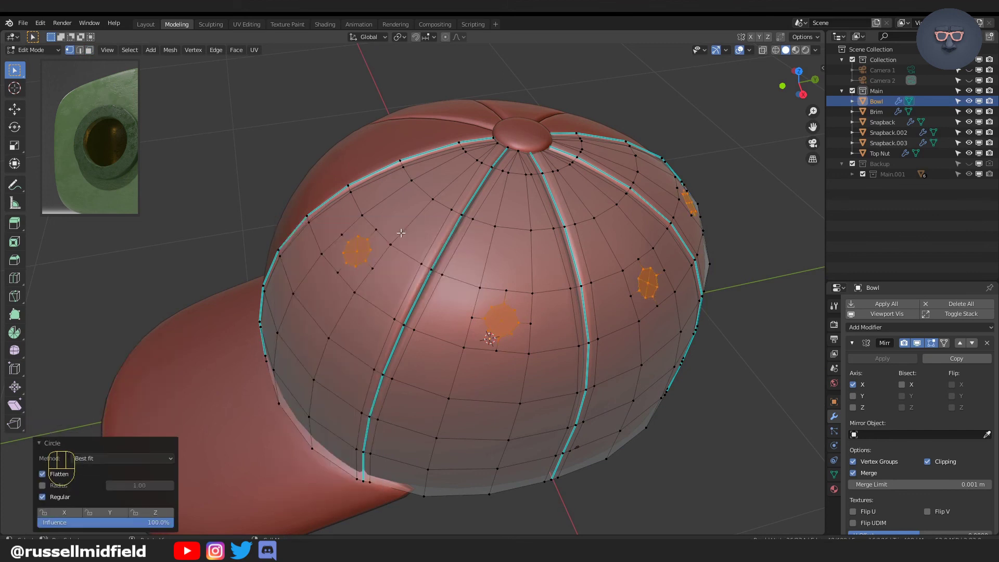
pyautogui.scroll(2, 548, 310)
pyautogui.press('i')
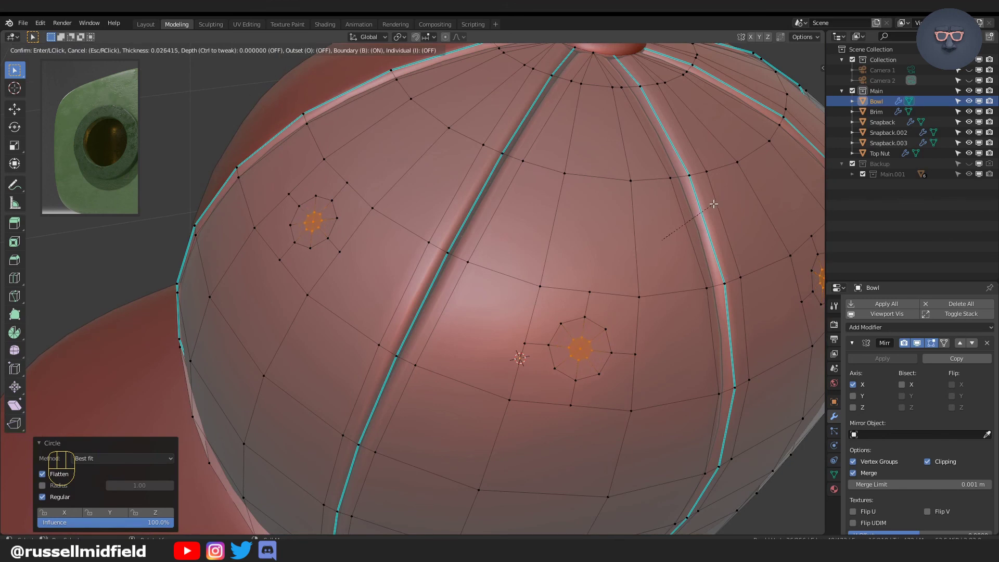
pyautogui.click(715, 204)
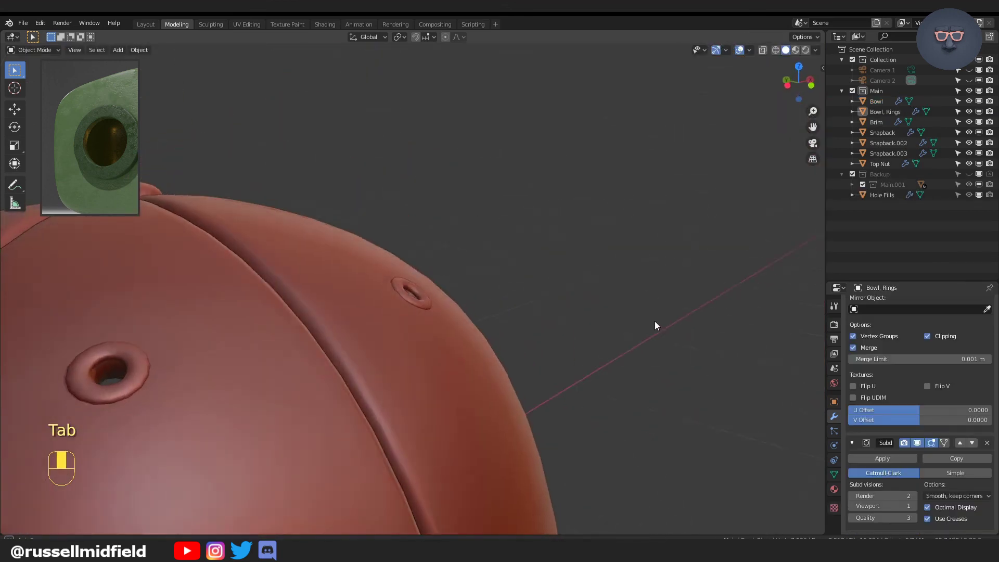
pyautogui.moveTo(655, 321); pyautogui.dragTo(500, 341, button='middle')
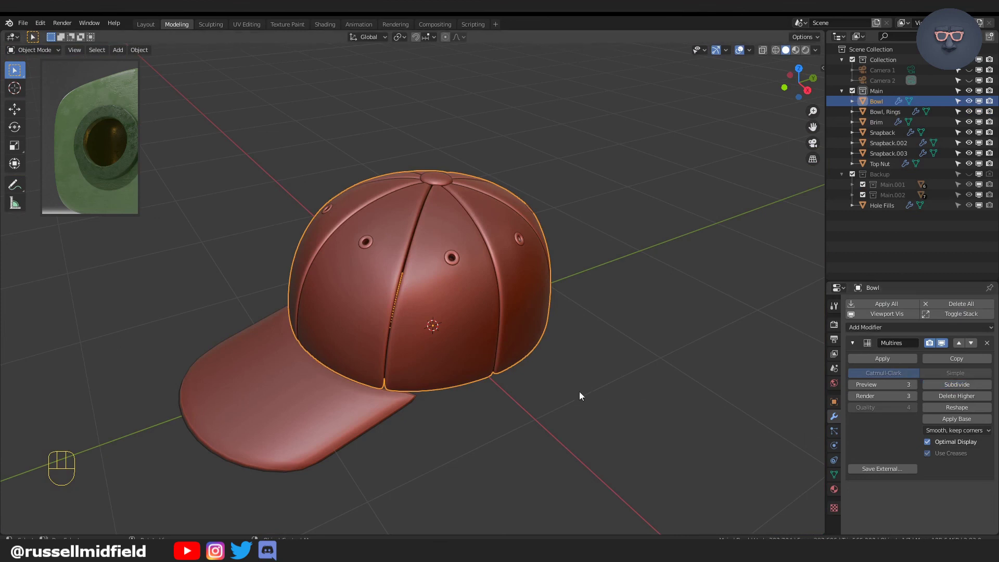
pyautogui.moveTo(578, 401); pyautogui.dragTo(489, 403, button='middle')
pyautogui.click(532, 464)
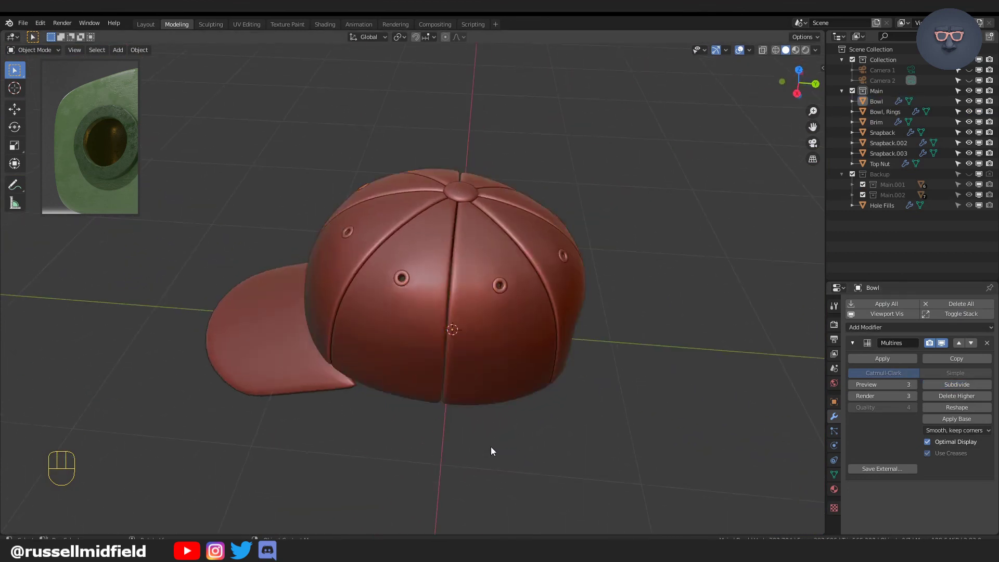